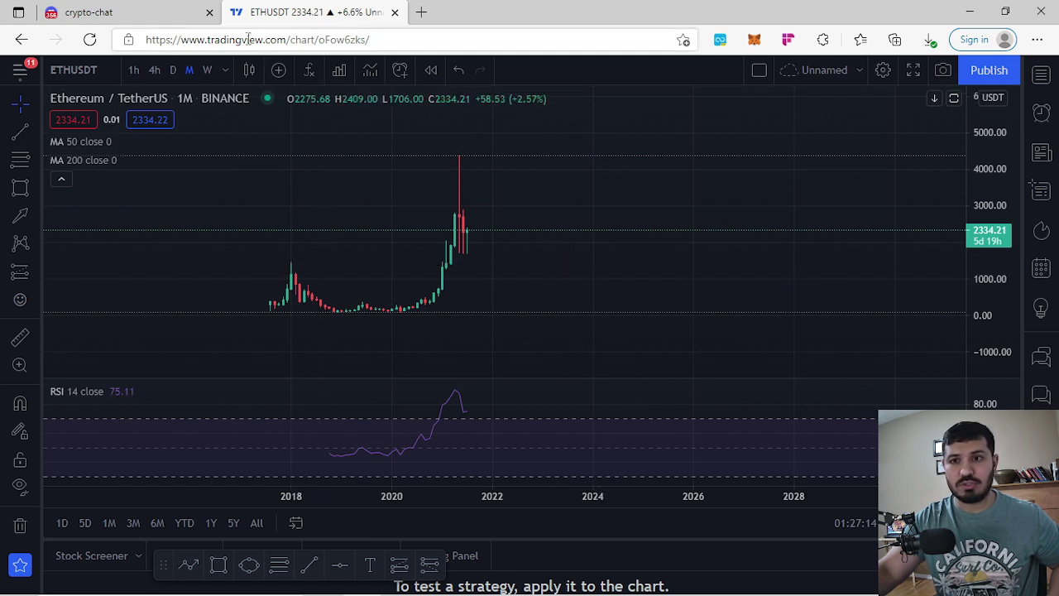
Switch to Discord and browse the alt-coin-names-1-each, crypto-chat and educational-videos channels, reading back through the educational video announcements
click(166, 12)
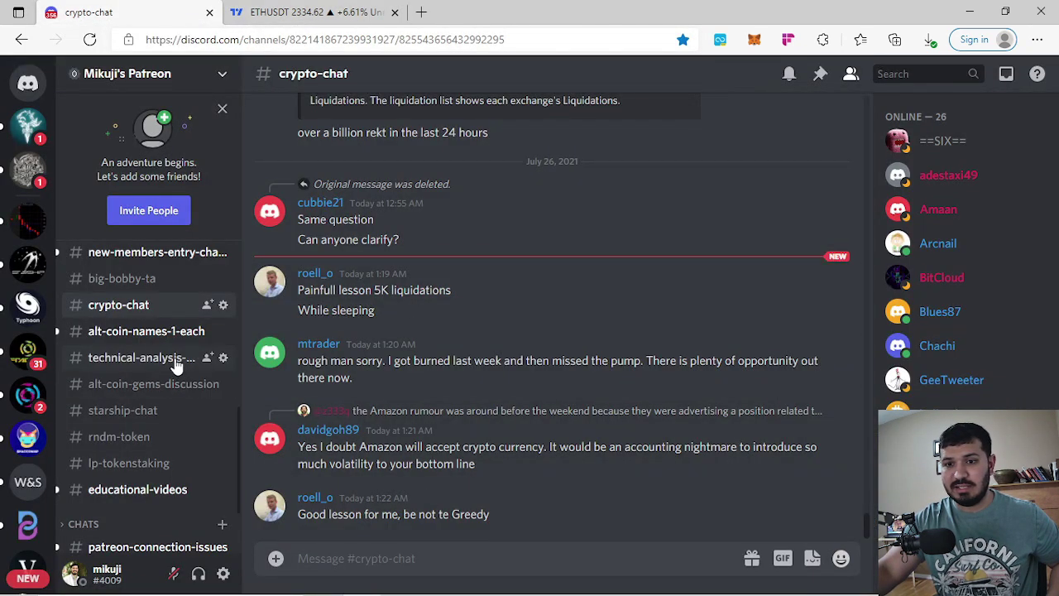
click(149, 331)
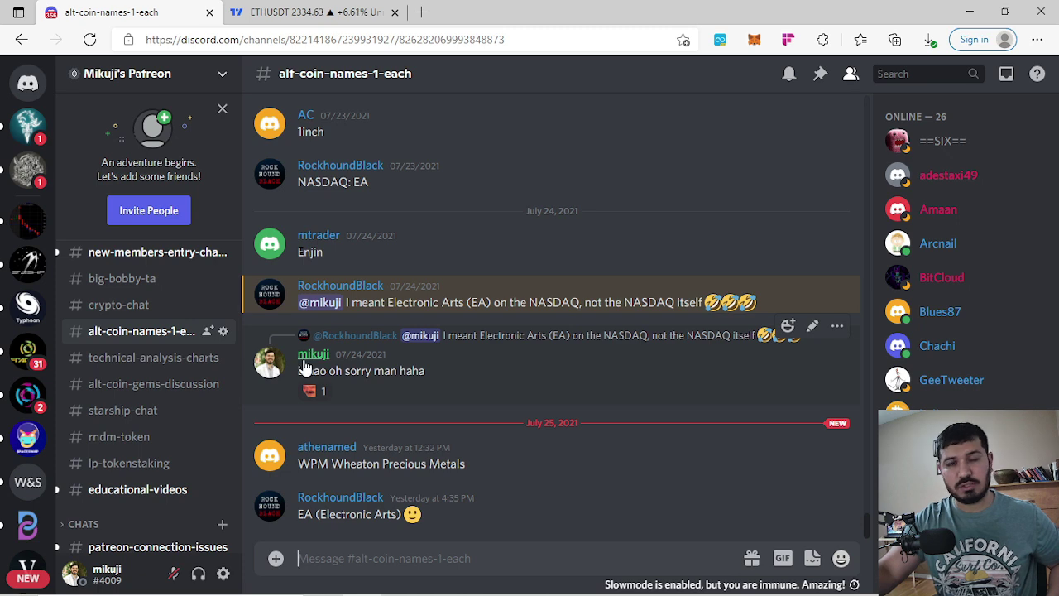
click(124, 306)
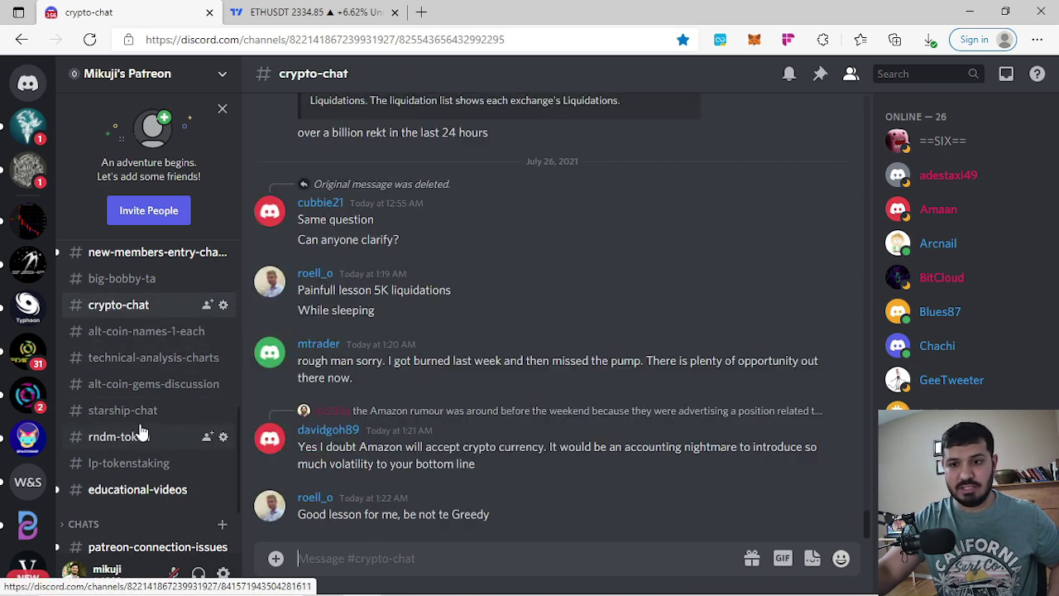
click(137, 490)
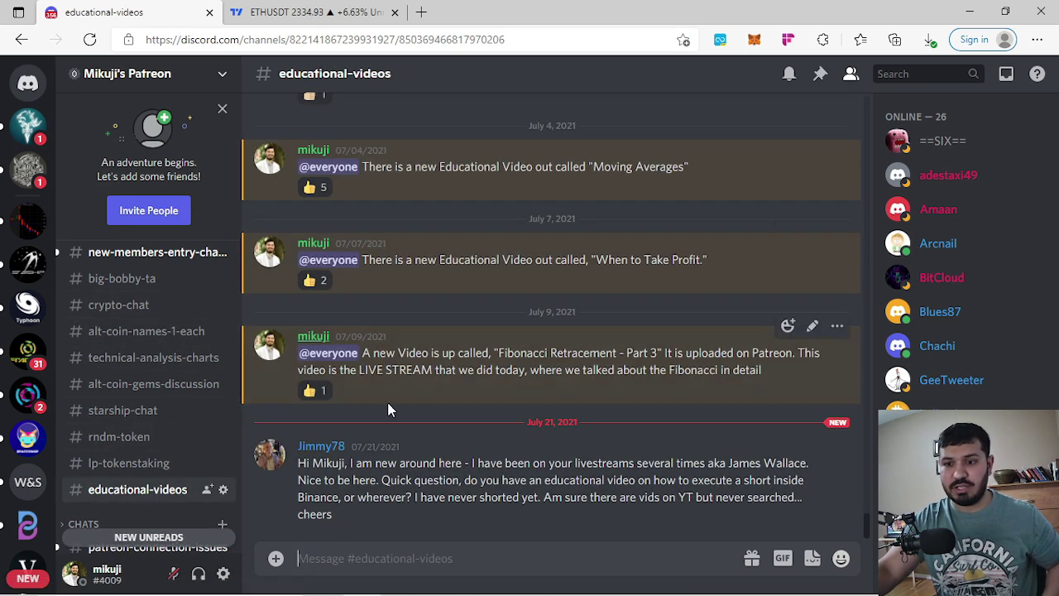
scroll(482, 332, up, 1)
scroll(482, 339, up, 5)
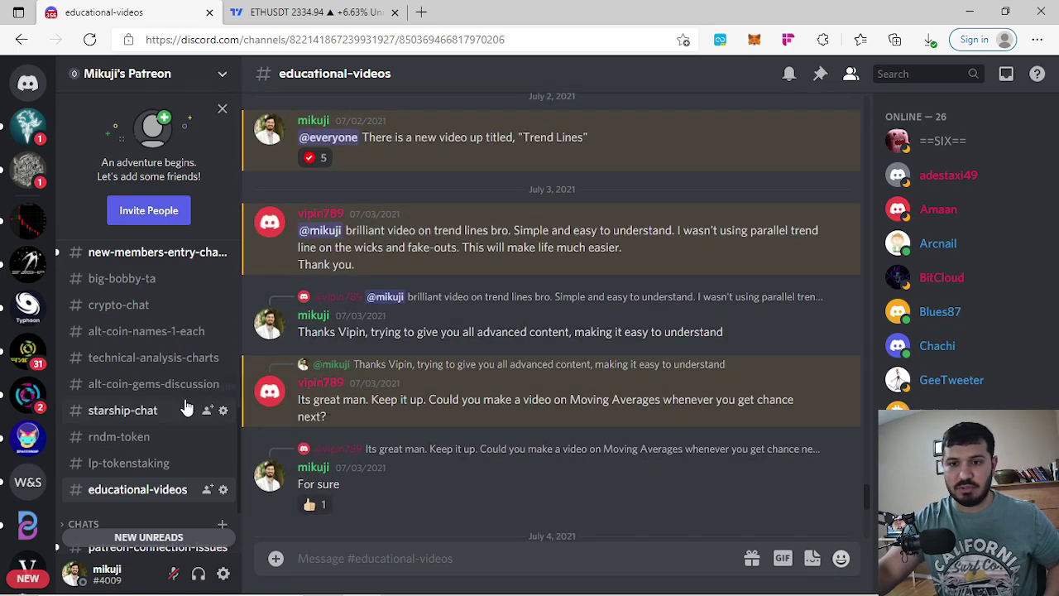
Open the mikujis-live-trades channel and review the past trade posts, including the closed short and its win-loss record
scroll(146, 438, up, 4)
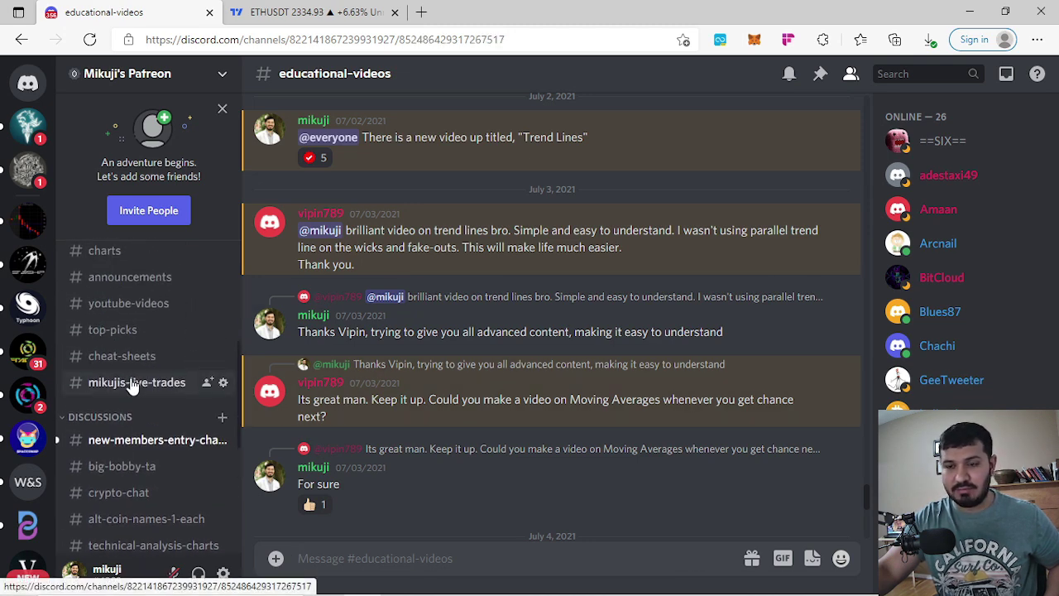
click(133, 386)
scroll(571, 488, up, 15)
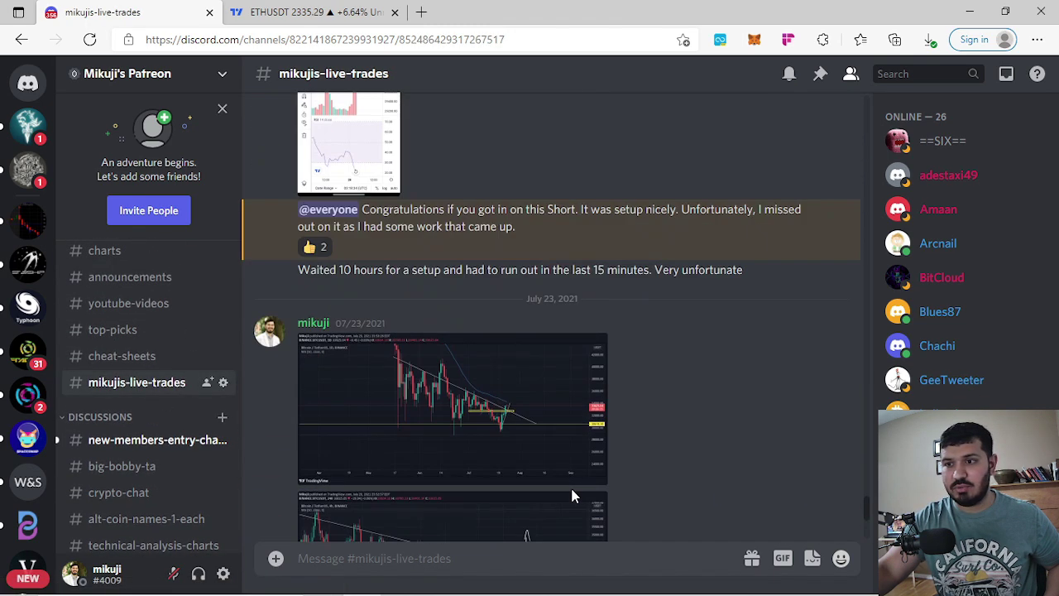
scroll(570, 494, up, 5)
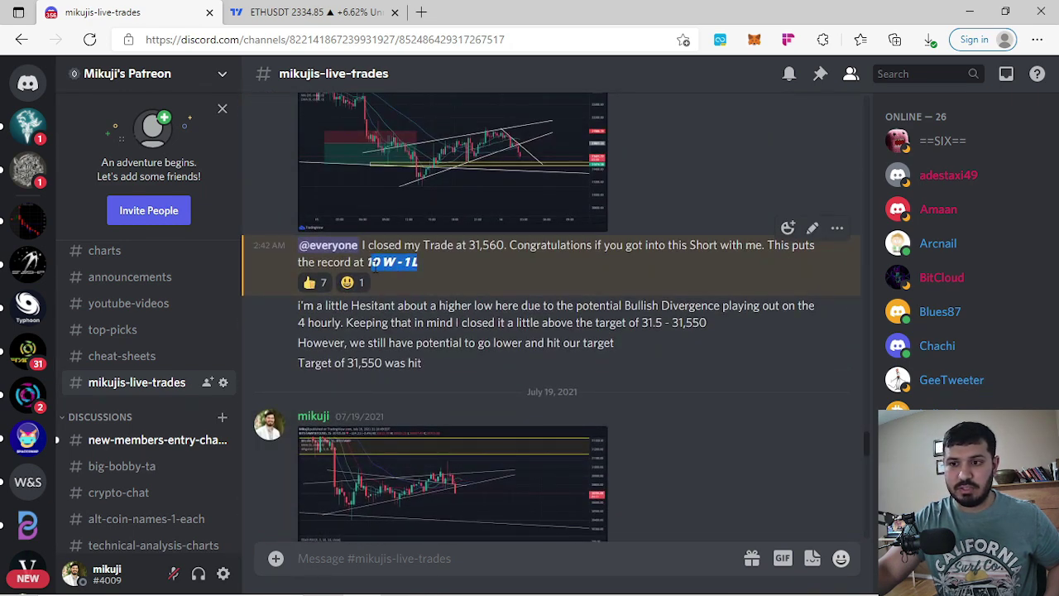
scroll(513, 336, down, 10)
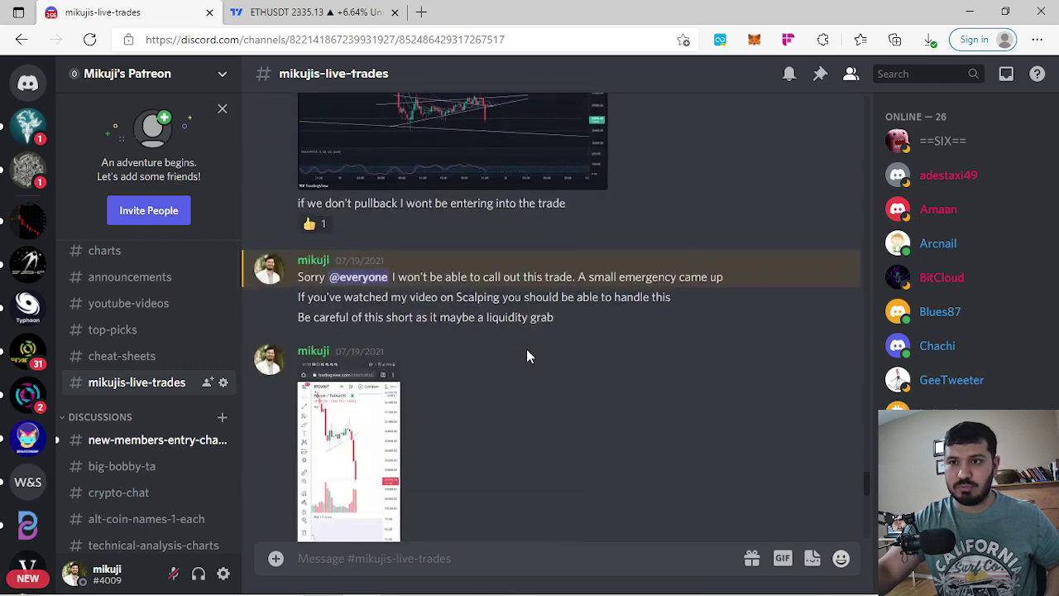
scroll(522, 345, down, 1)
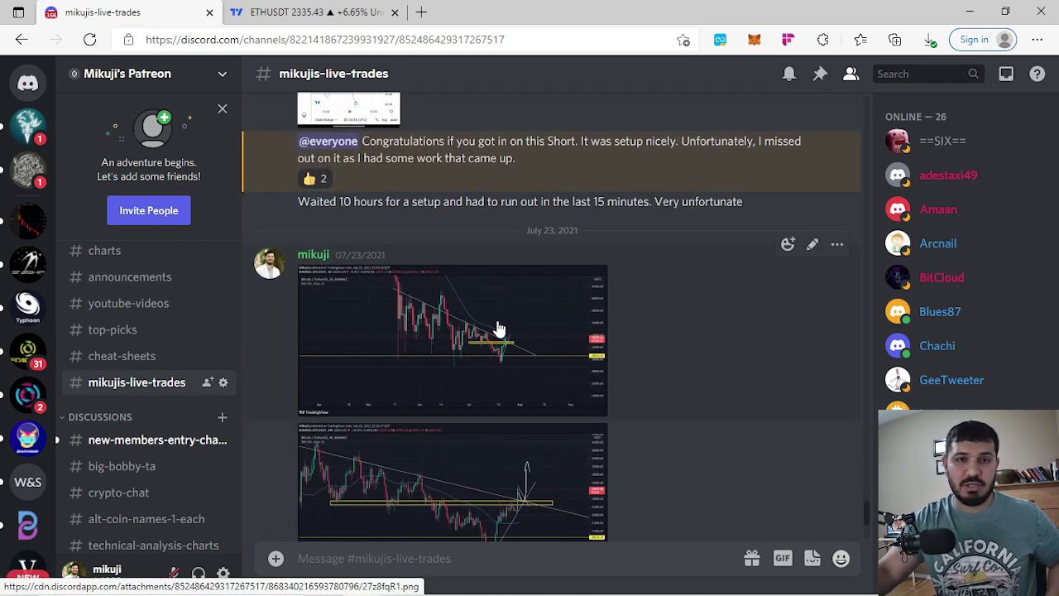
Switch to the TradingView ETHUSDT chart and maximize the price pane so the RSI pane is hidden
click(310, 11)
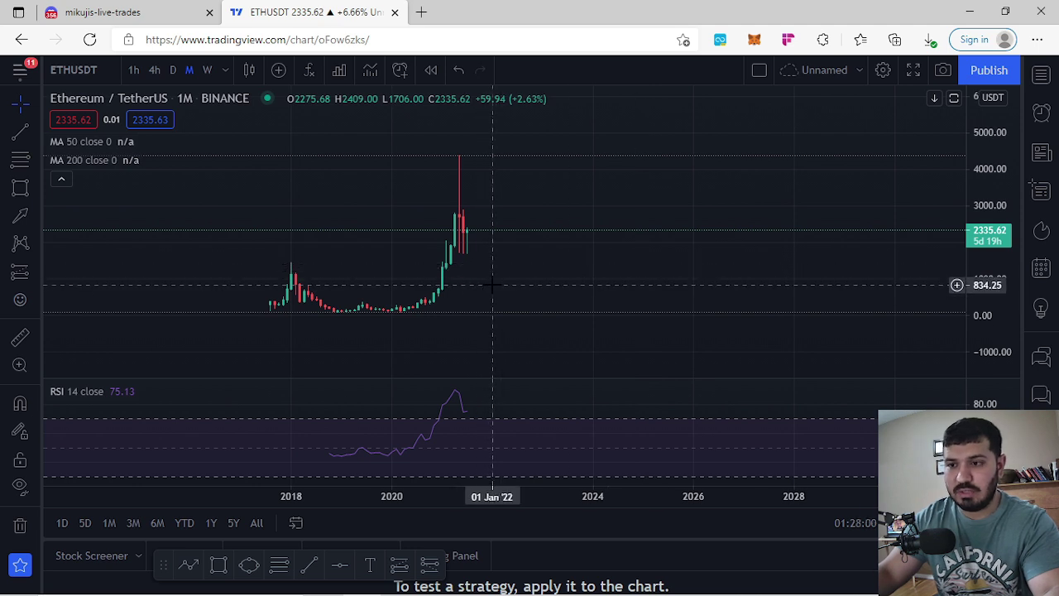
scroll(463, 300, up, 1)
drag(459, 300, 474, 278)
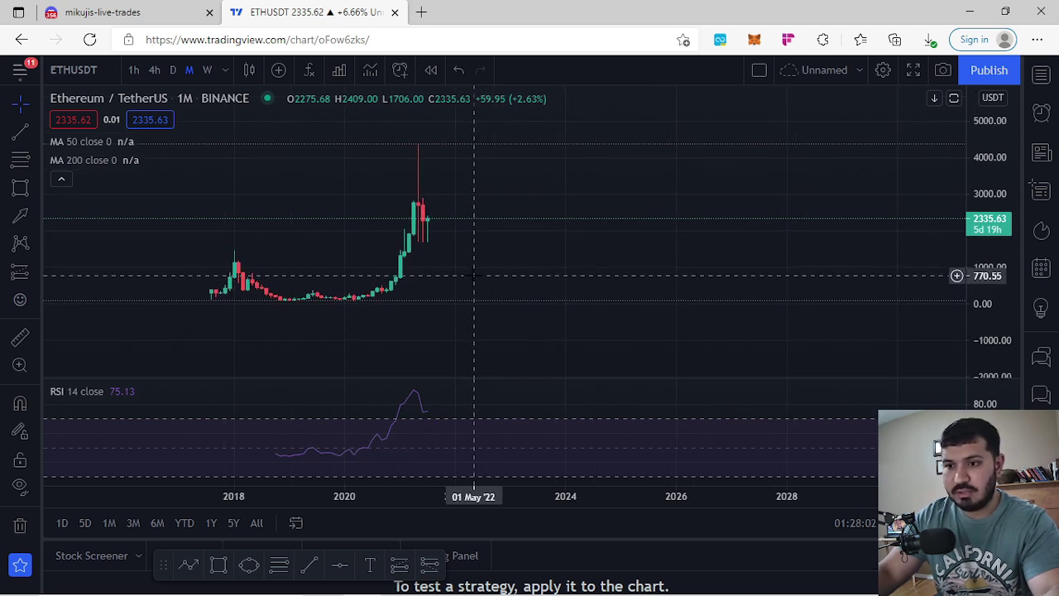
double_click(474, 276)
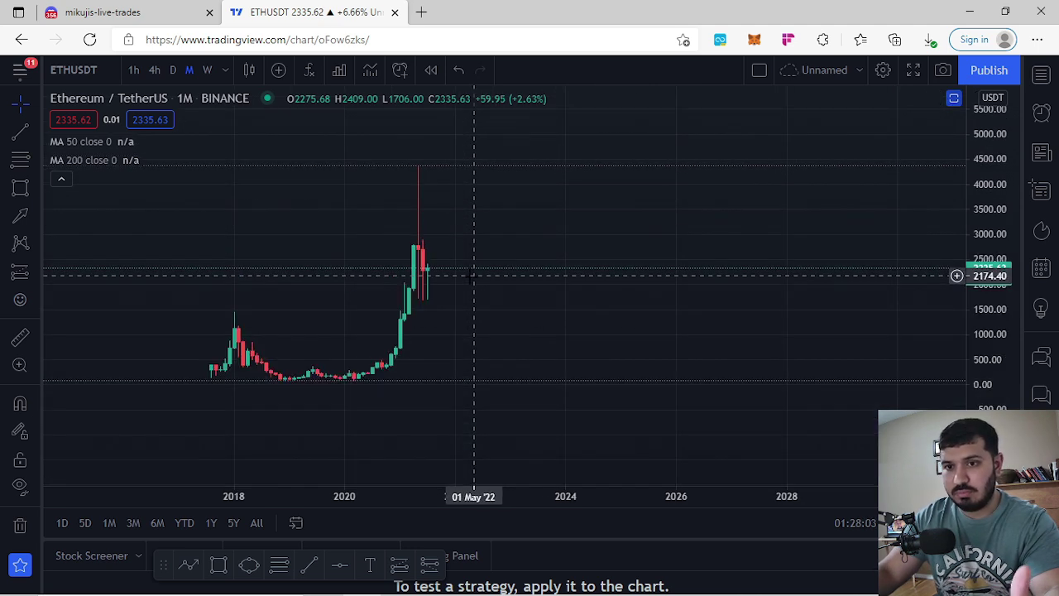
Measure the percentage drop from the all-time high wick to the current price on the monthly chart
click(12, 159)
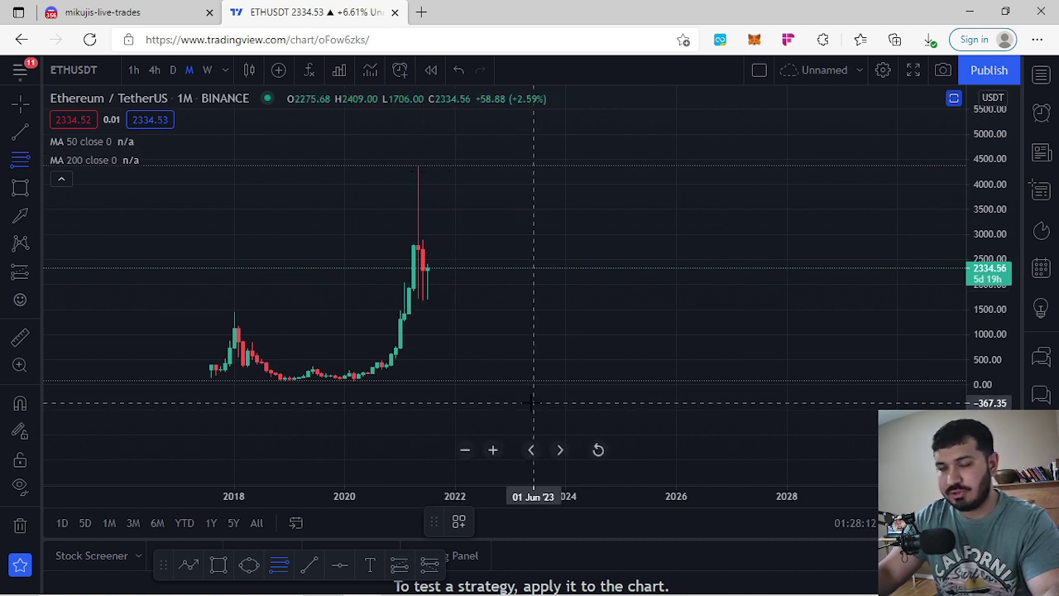
click(17, 341)
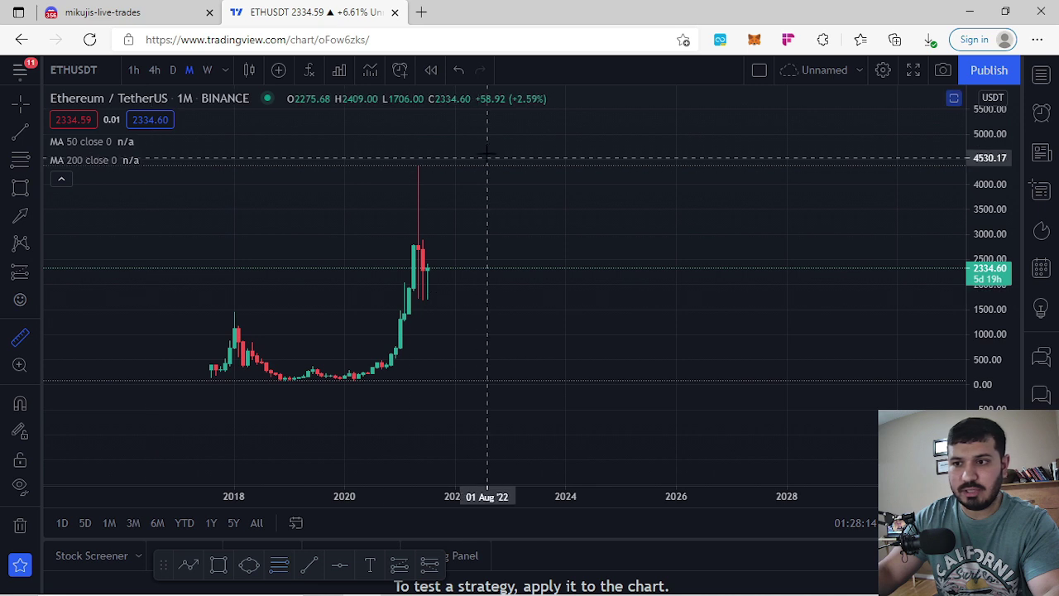
click(491, 164)
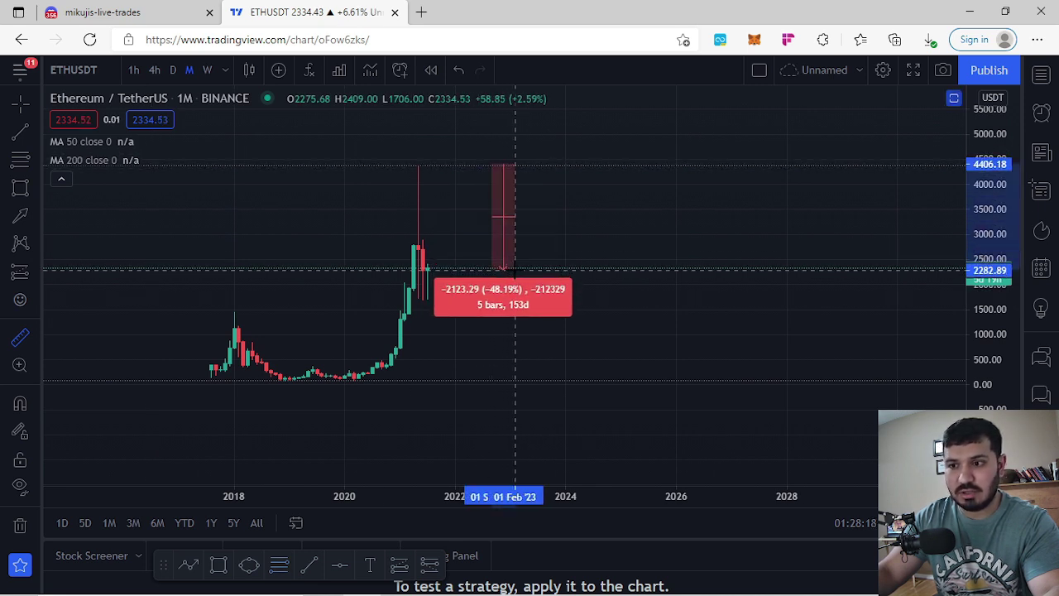
click(589, 238)
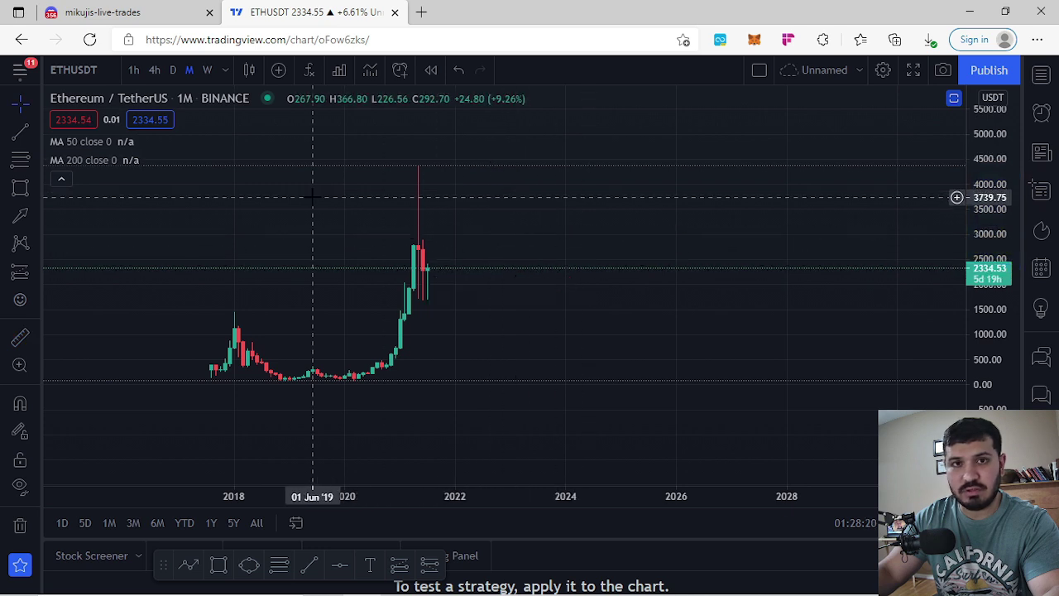
Sketch an upward arrow from the latest monthly candle with the Brush, and undo the strokes
click(18, 164)
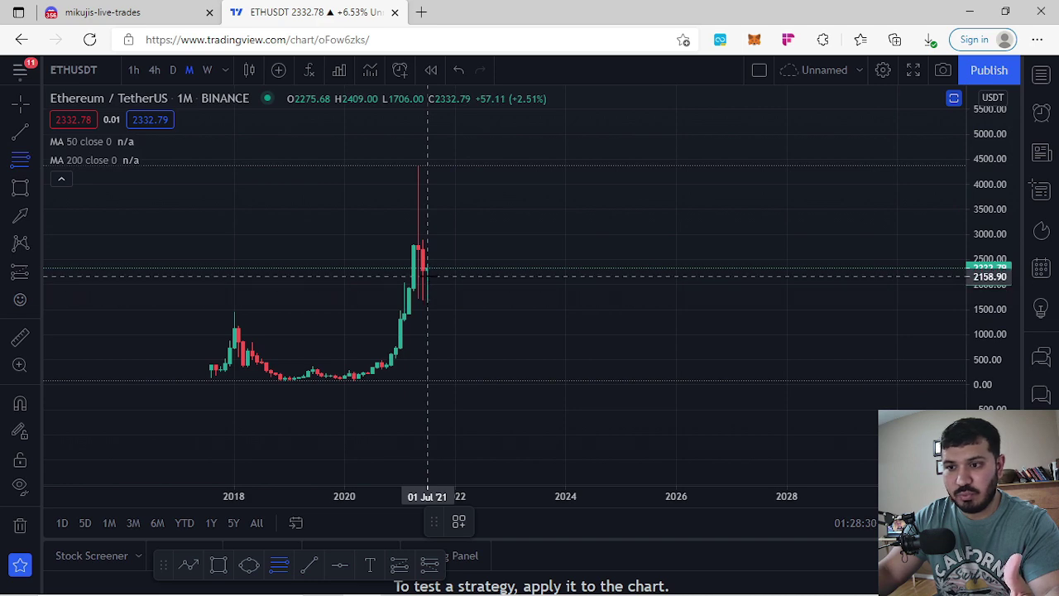
drag(1013, 393, 763, 301)
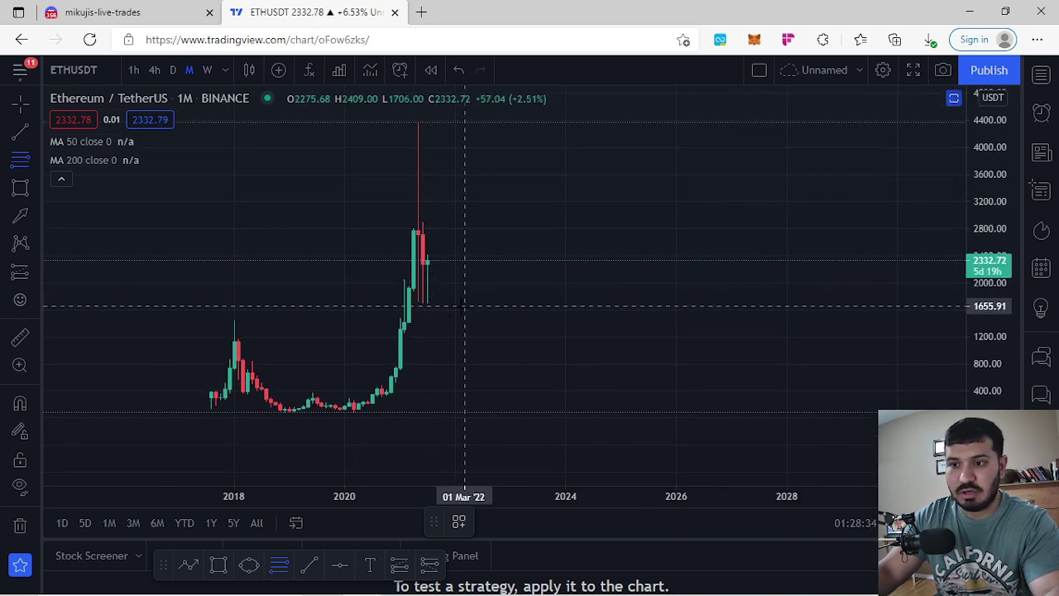
drag(996, 230, 972, 324)
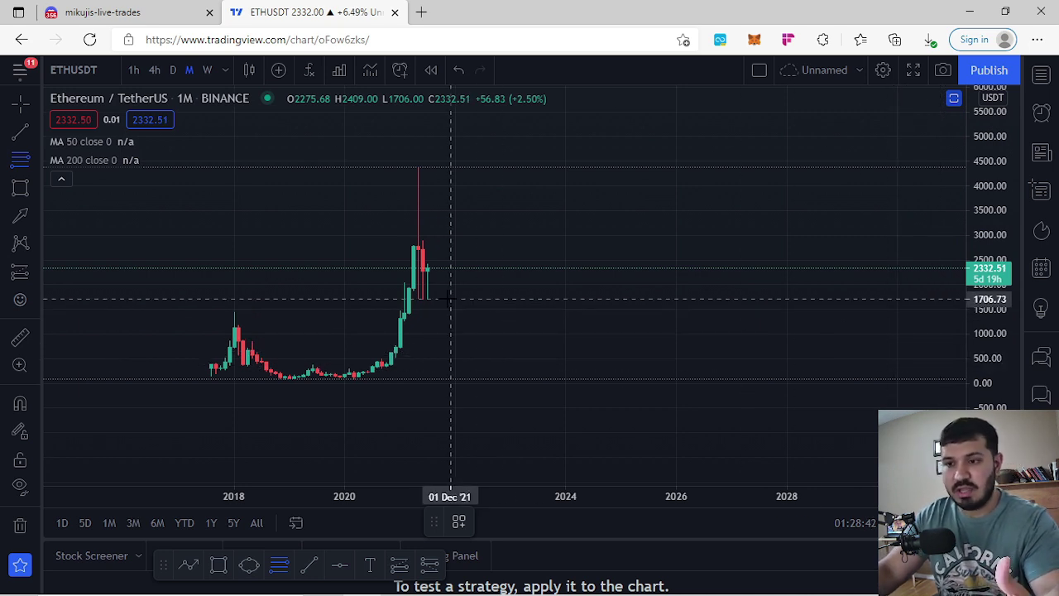
click(37, 190)
click(85, 187)
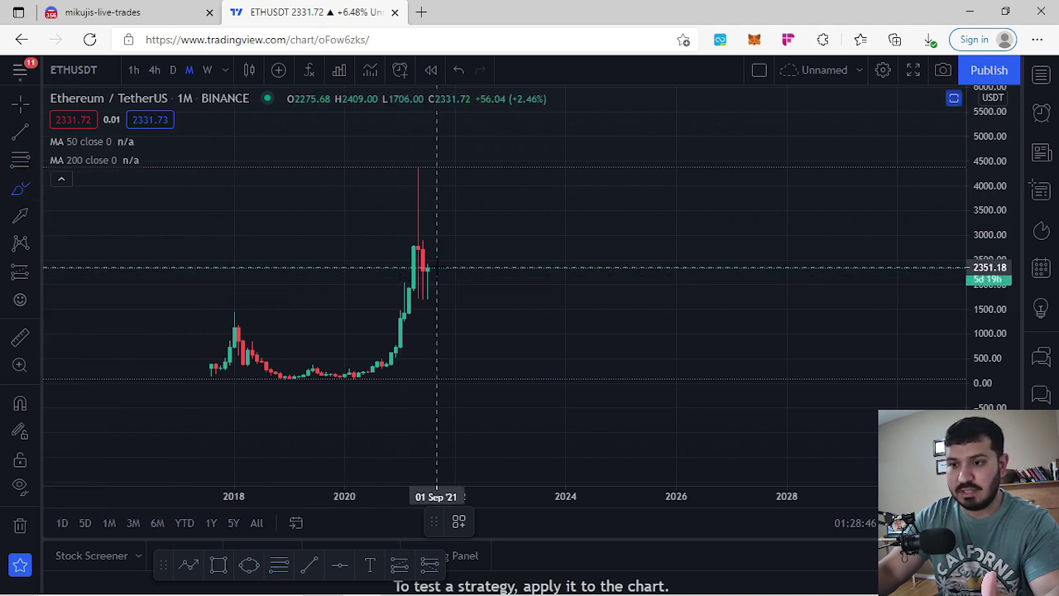
mouse_move(441, 268)
mouse_down()
mouse_move(455, 217)
mouse_move(444, 223)
mouse_move(460, 200)
mouse_move(468, 227)
mouse_up()
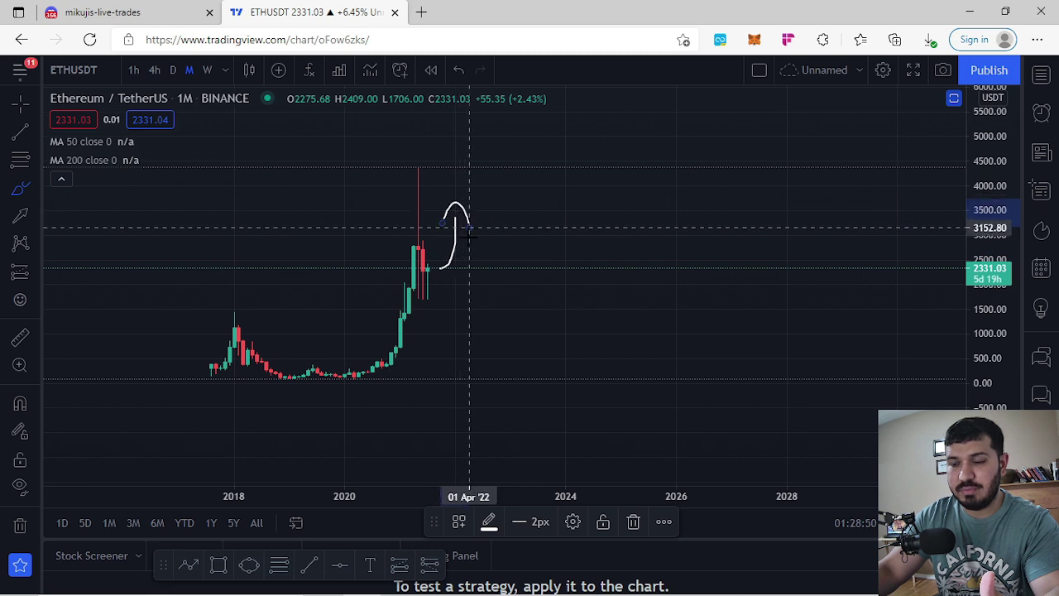
click(455, 72)
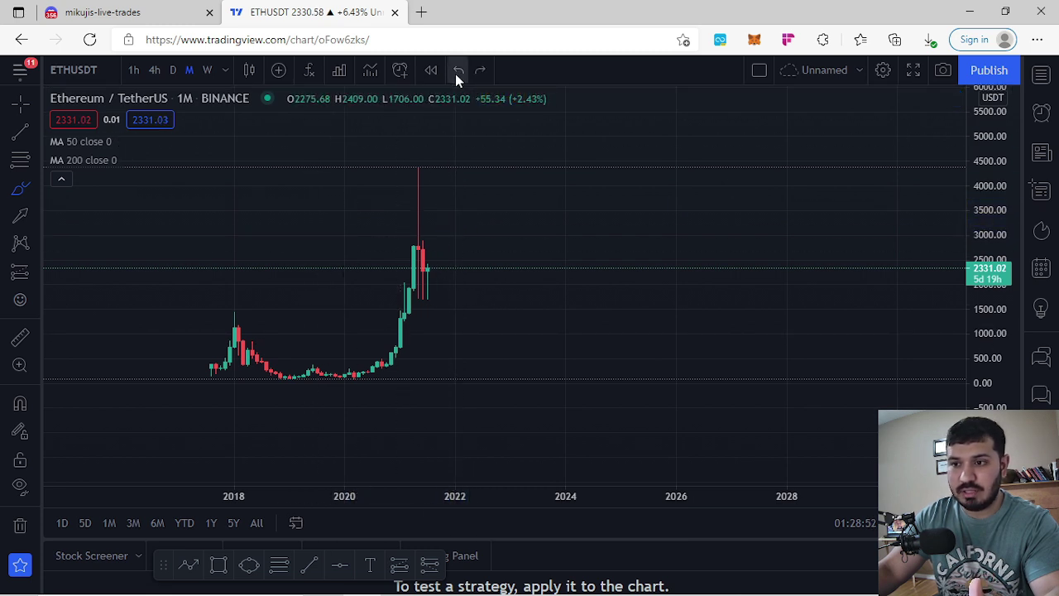
Draw a Fibonacci retracement from November 2020 at about 276 up to the all-time high at about 4394
click(21, 162)
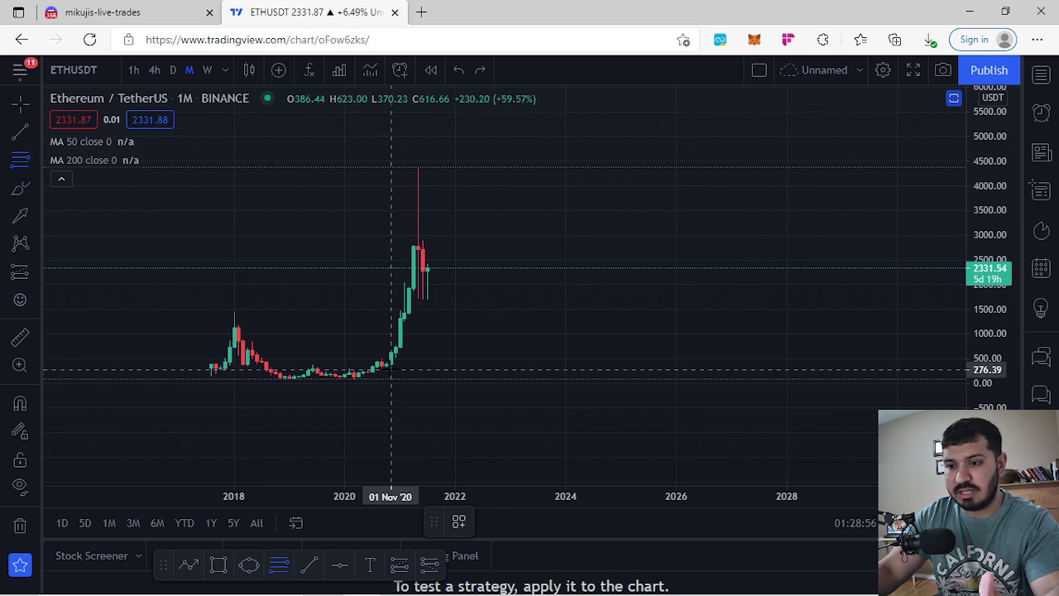
click(391, 369)
click(496, 166)
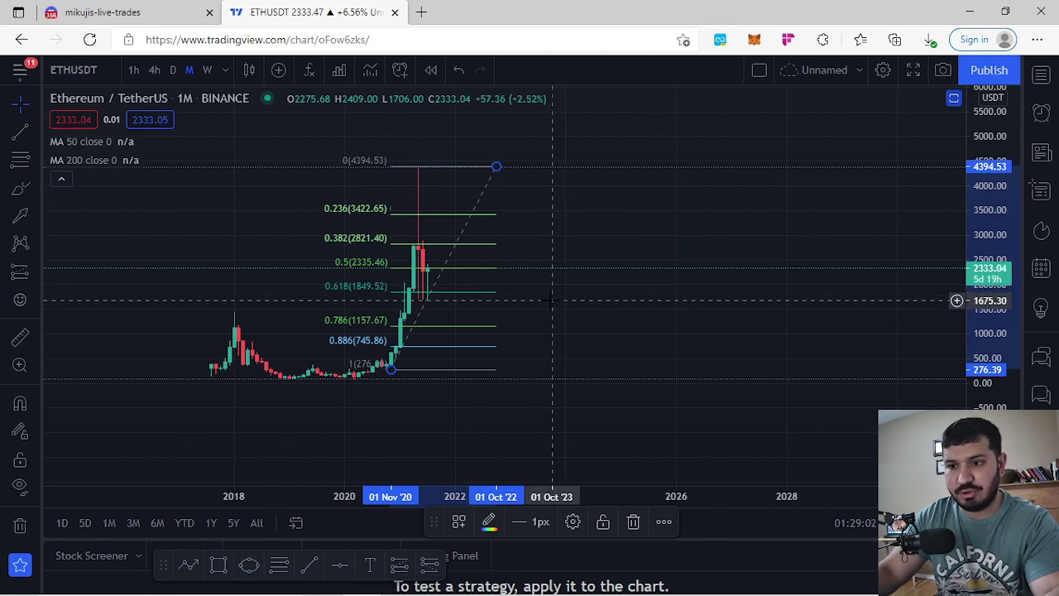
Draw a thin horizontal rectangle around the 0.618 retracement level, extending past the latest candles
click(38, 188)
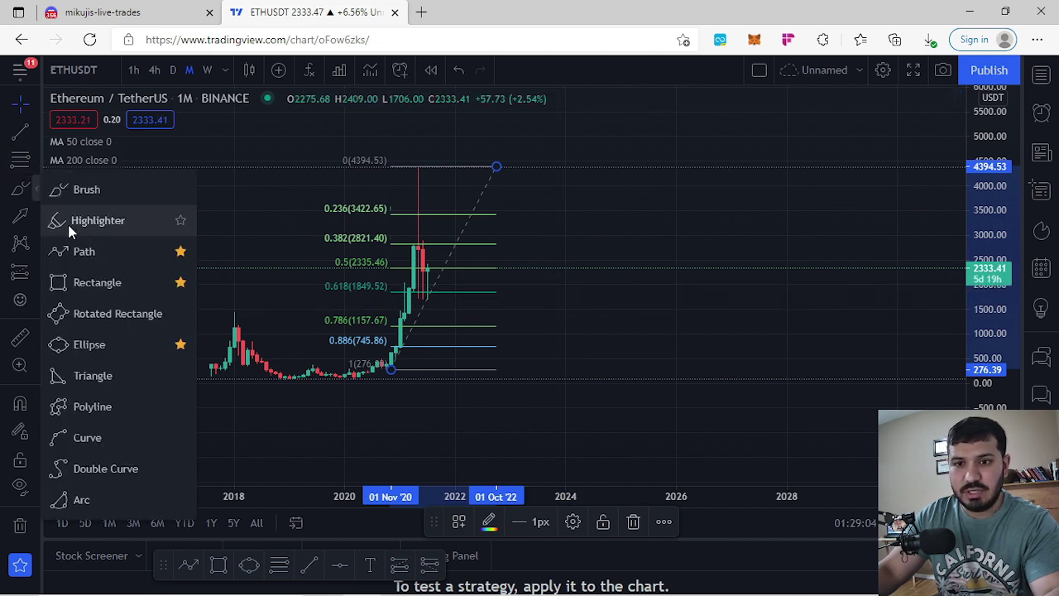
click(83, 282)
mouse_move(374, 289)
mouse_down()
mouse_move(523, 304)
mouse_move(530, 294)
mouse_up()
click(547, 313)
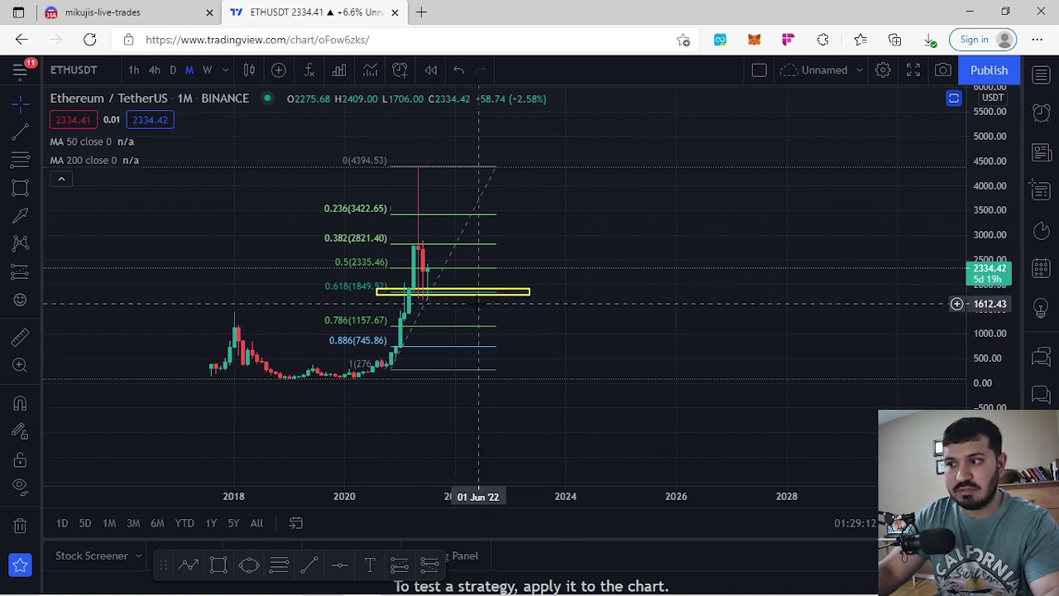
Delete the Fibonacci retracement and switch the chart to the weekly timeframe
click(455, 256)
key(Delete)
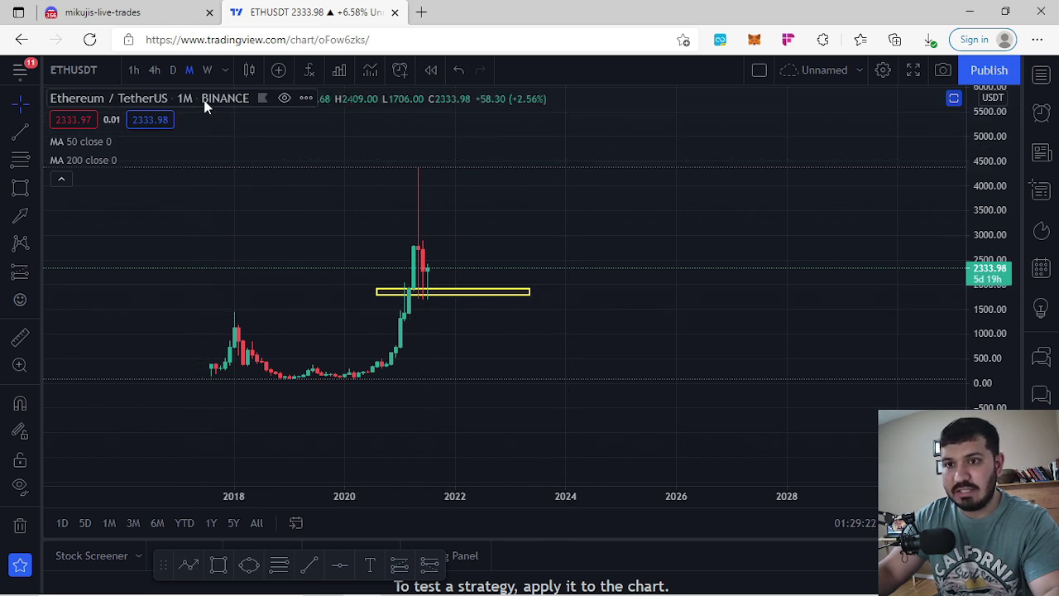
click(207, 70)
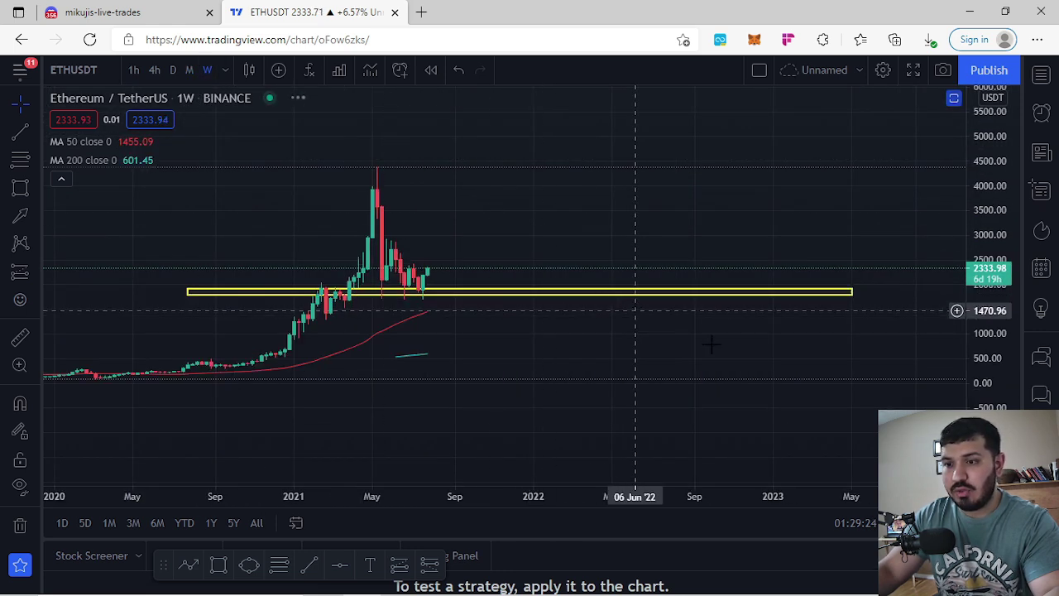
Draw a descending trend line from 24 May 2021 at about 2837 to 23 August 2021 at about 1829, inside the yellow zone
drag(1010, 374, 960, 253)
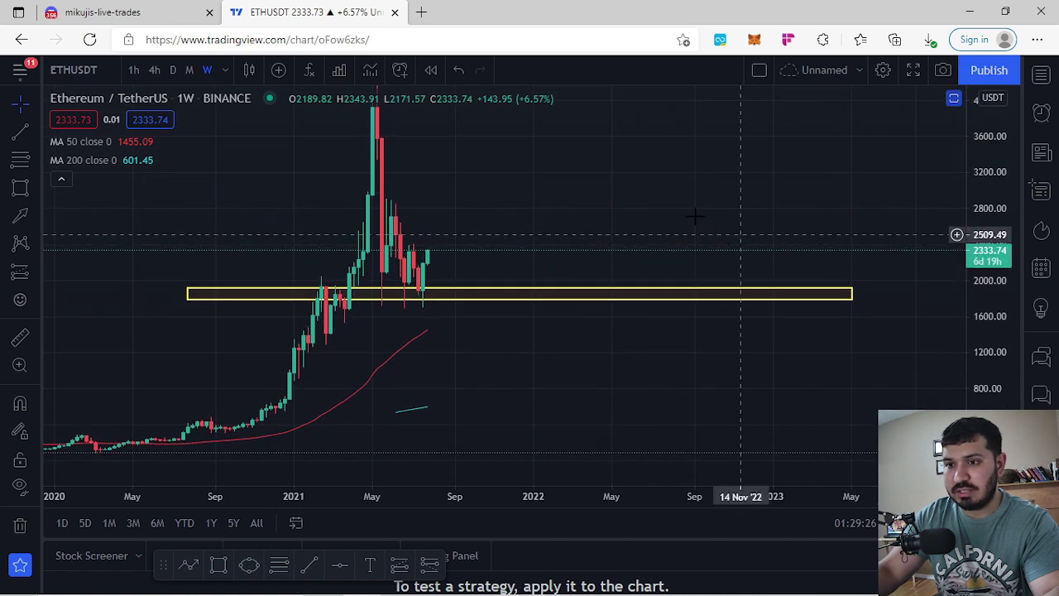
scroll(579, 237, up, 1)
drag(488, 224, 568, 244)
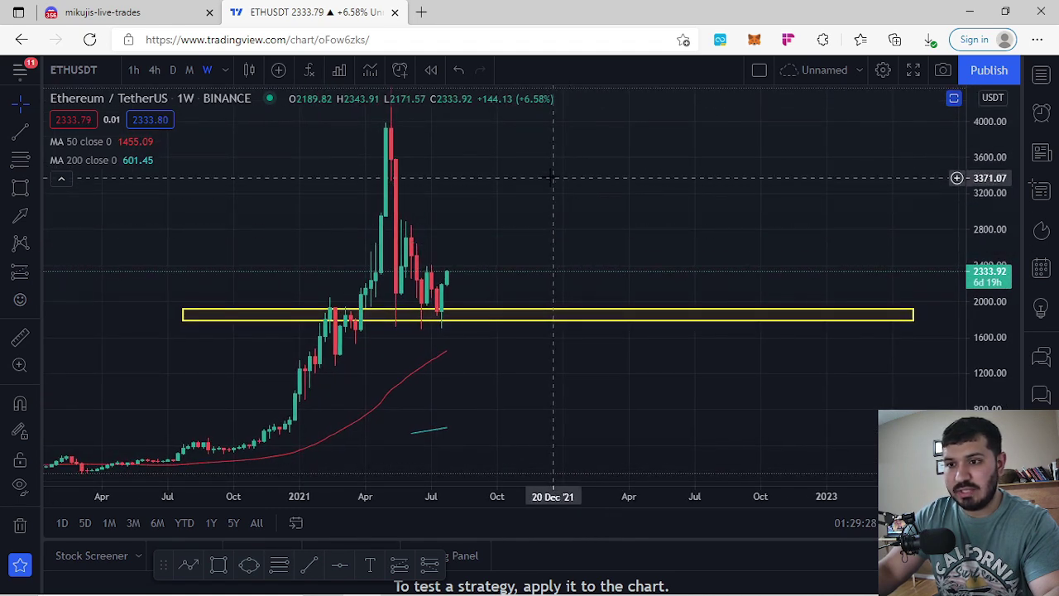
drag(553, 177, 566, 221)
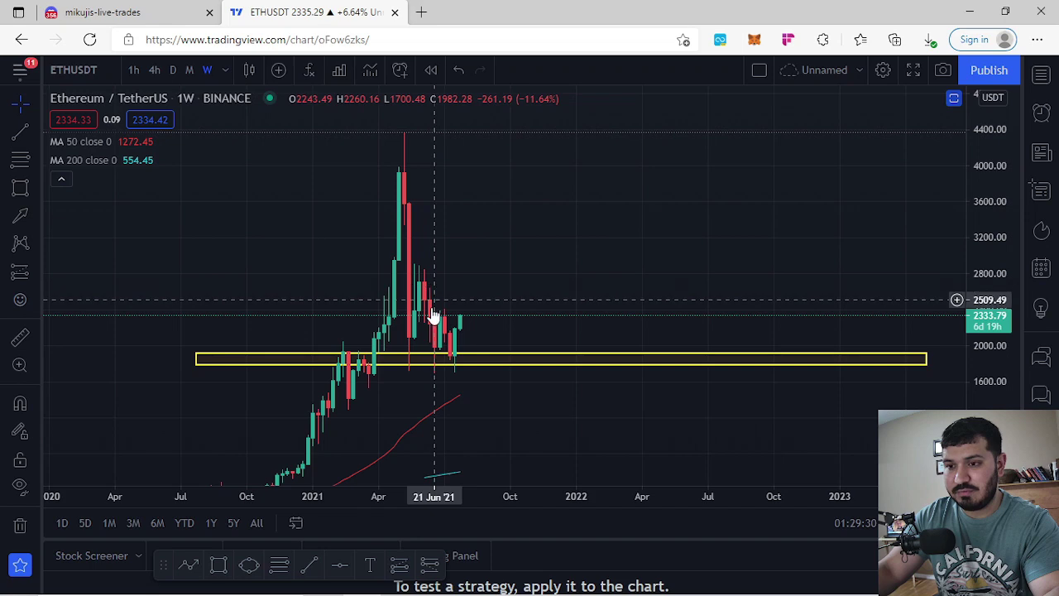
drag(535, 277, 524, 248)
key(alt+t)
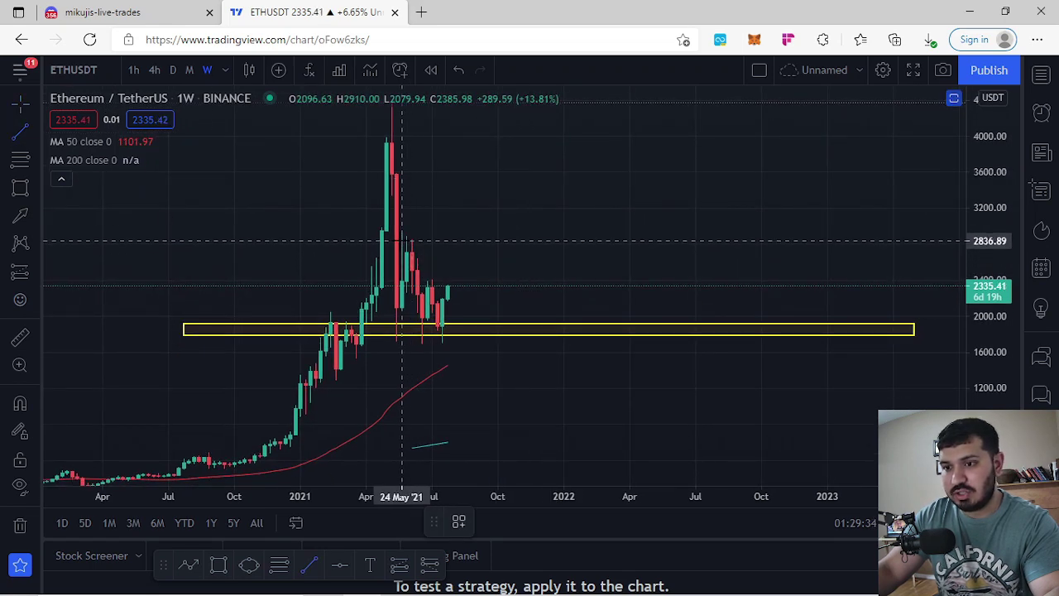
click(402, 241)
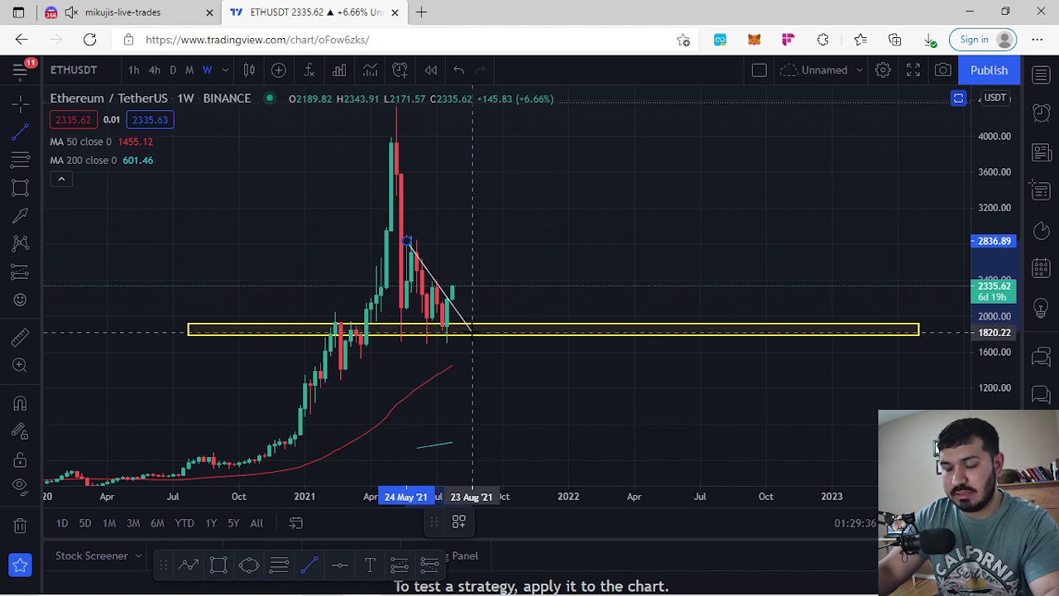
click(471, 331)
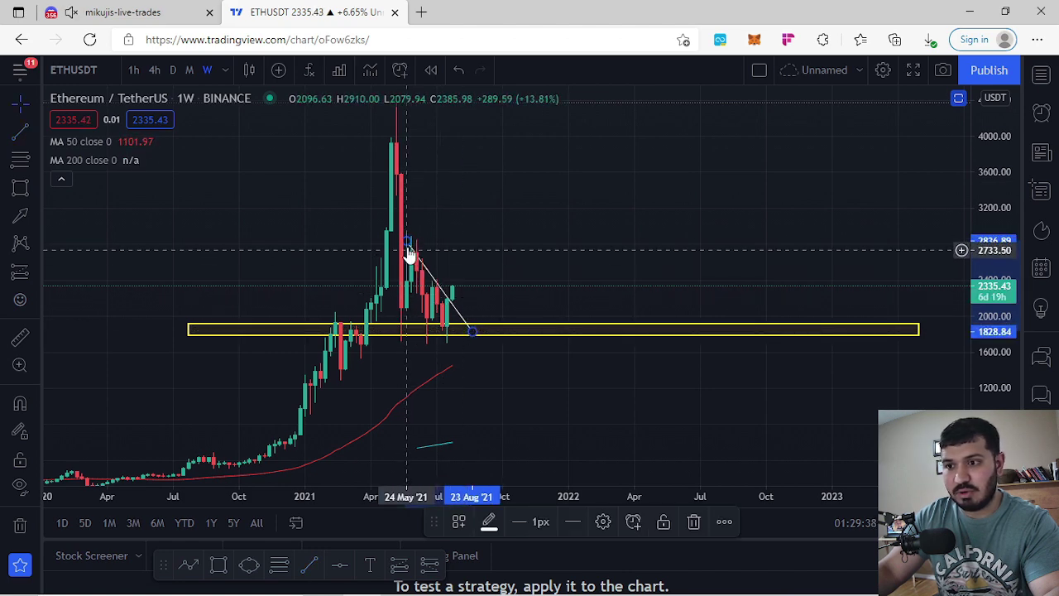
Brush freehand strokes over the weekly price swings around the descending trend line, and undo them
click(433, 248)
drag(518, 287, 517, 232)
click(36, 190)
click(83, 189)
mouse_move(388, 246)
mouse_down()
mouse_move(416, 213)
mouse_move(412, 271)
mouse_move(444, 244)
mouse_move(466, 282)
mouse_up()
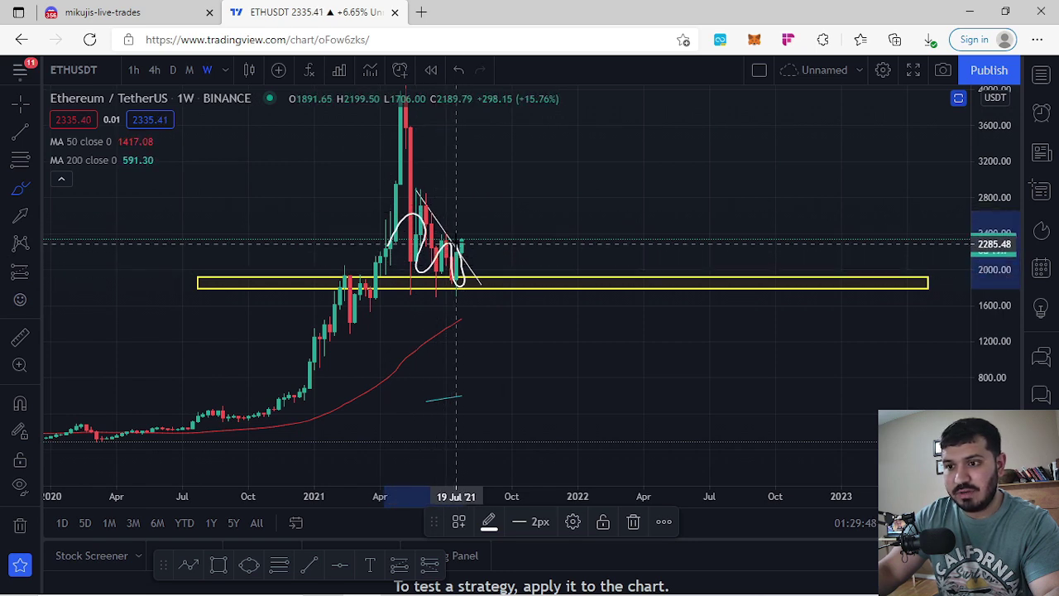
mouse_move(456, 233)
mouse_down()
mouse_move(470, 253)
mouse_move(452, 238)
mouse_up()
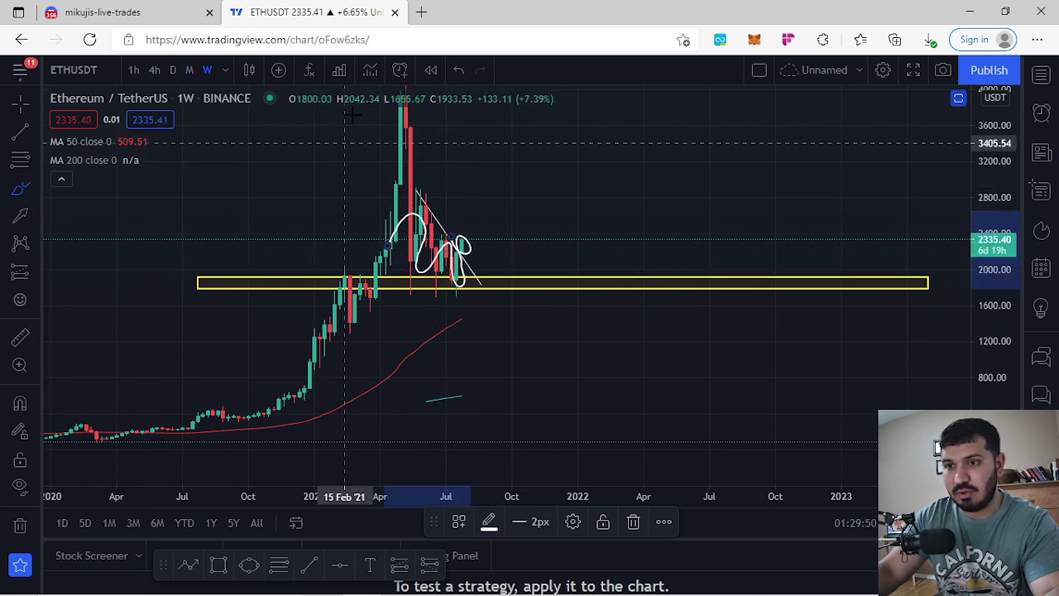
click(464, 70)
click(20, 103)
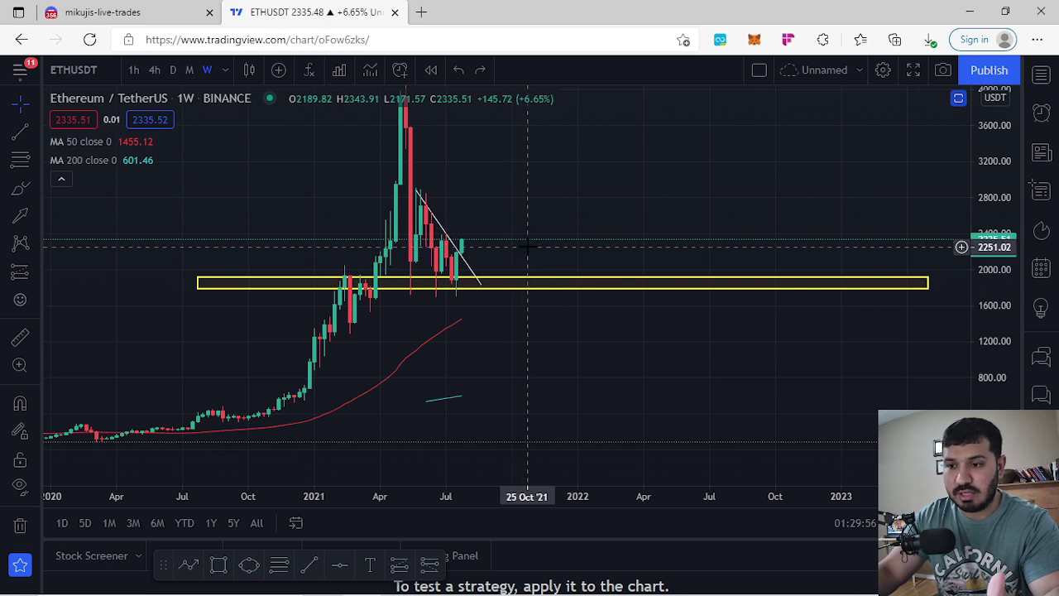
Bring back the RSI pane below the price chart and switch to the daily timeframe
double_click(565, 214)
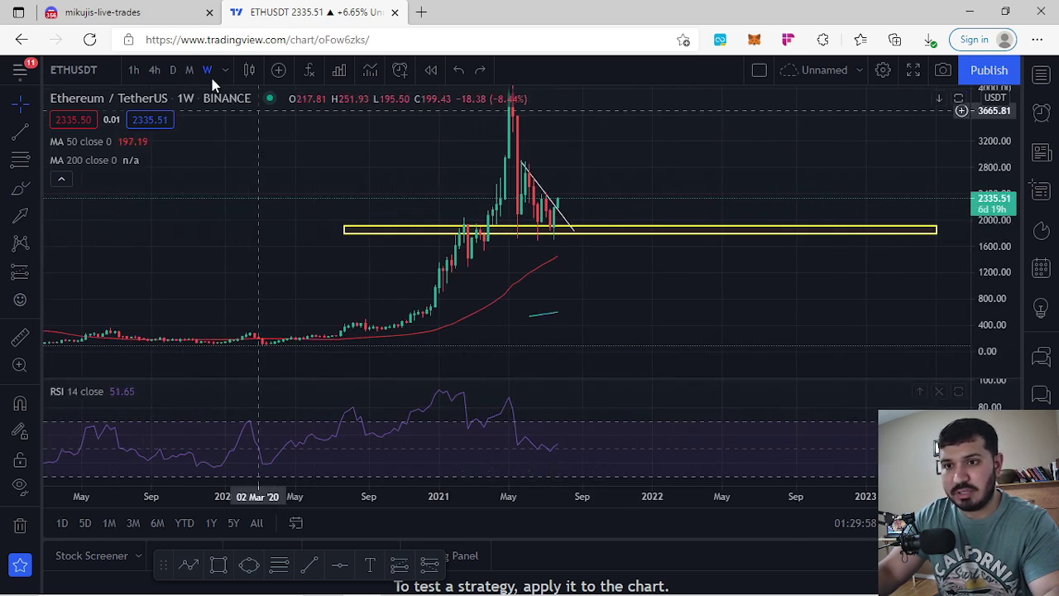
click(172, 70)
scroll(680, 322, down, 4)
drag(973, 334, 969, 237)
scroll(772, 406, up, 3)
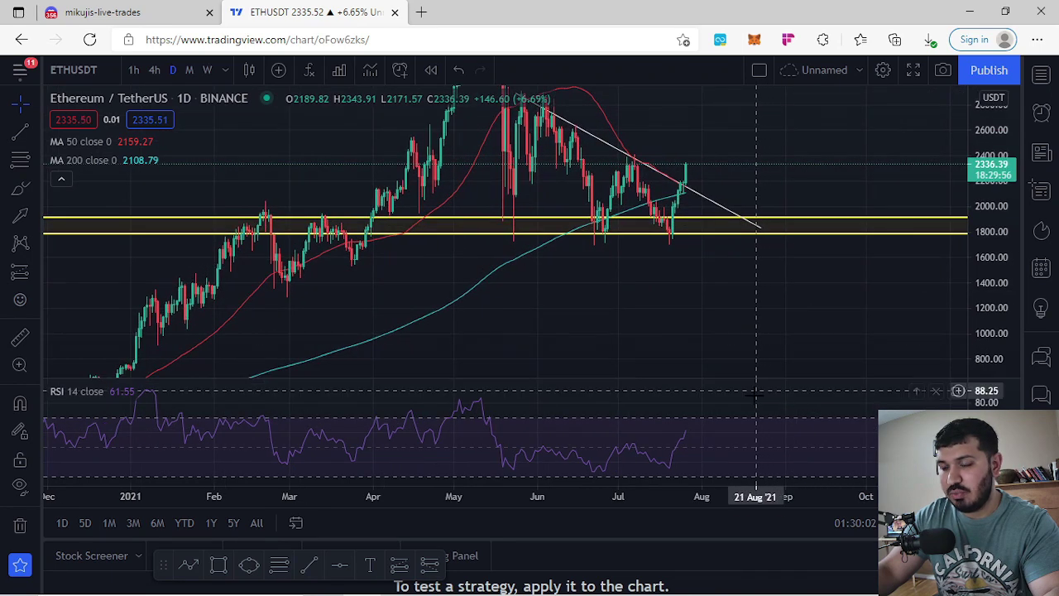
Draw a slightly rising trend line beneath the June and July lows of the RSI
click(21, 139)
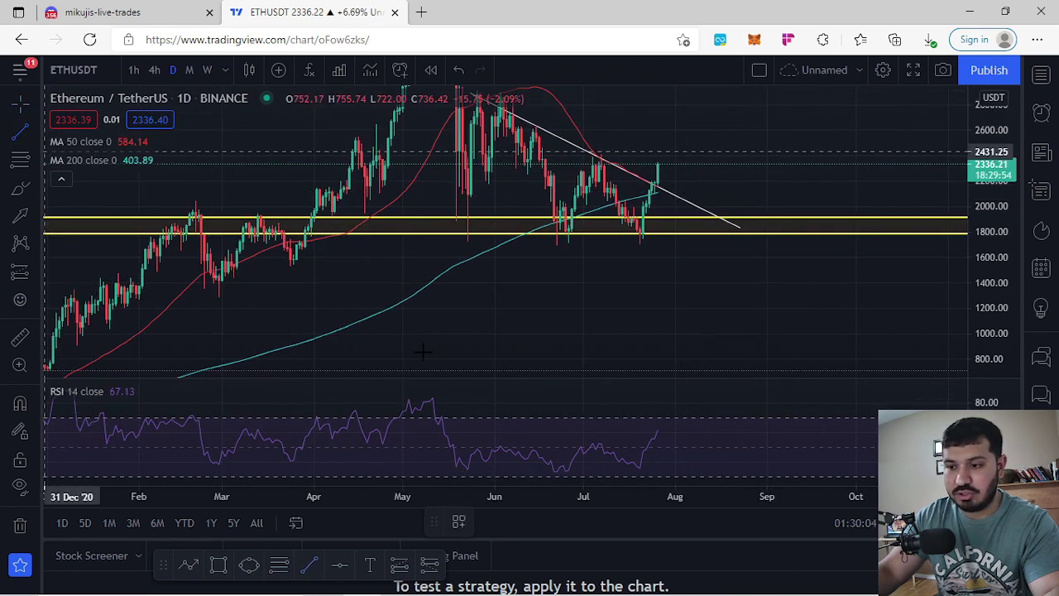
click(687, 470)
click(793, 454)
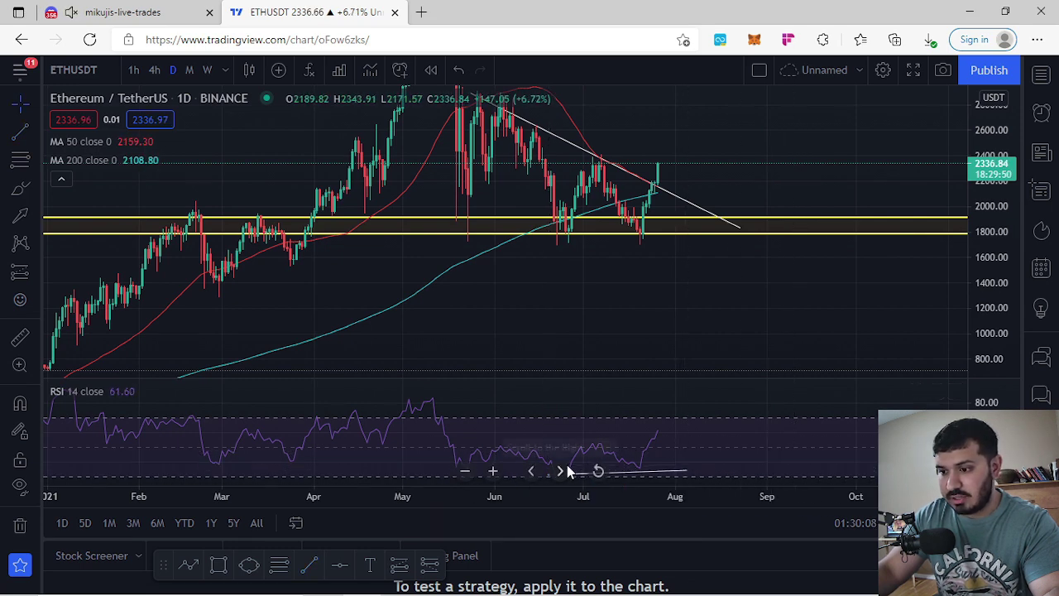
Enlarge the RSI pane and adjust the RSI trend line's endpoints at 18 June and 5 August 2021 closer to the lows
drag(981, 326, 982, 205)
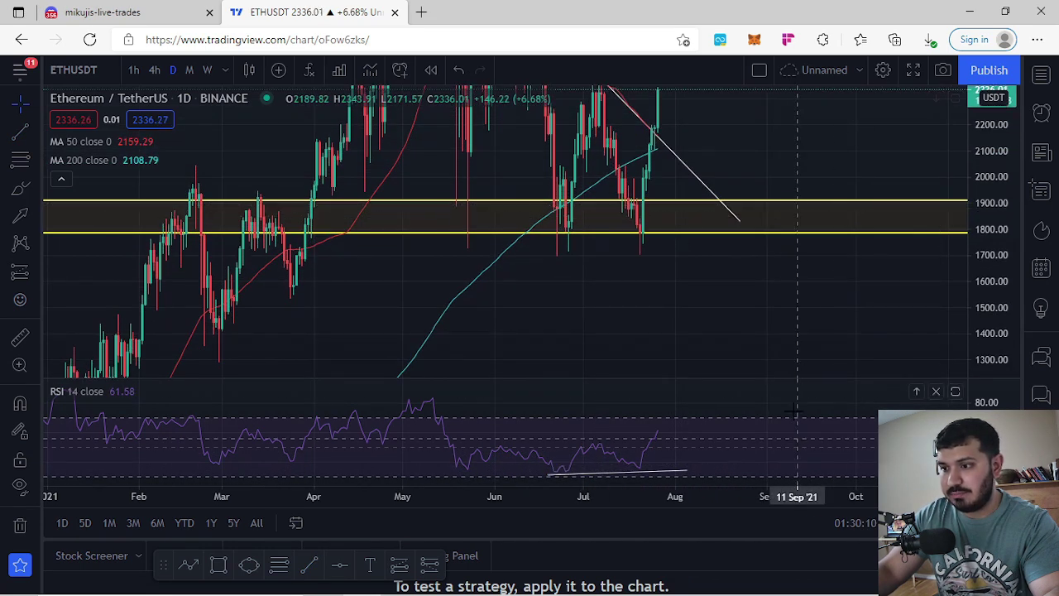
drag(794, 383, 771, 299)
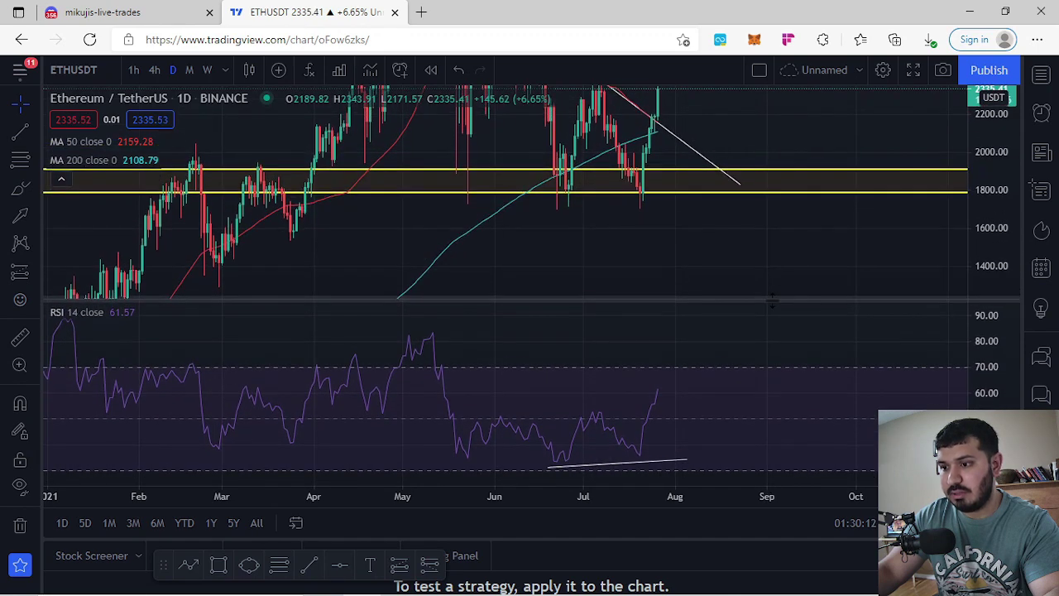
click(547, 468)
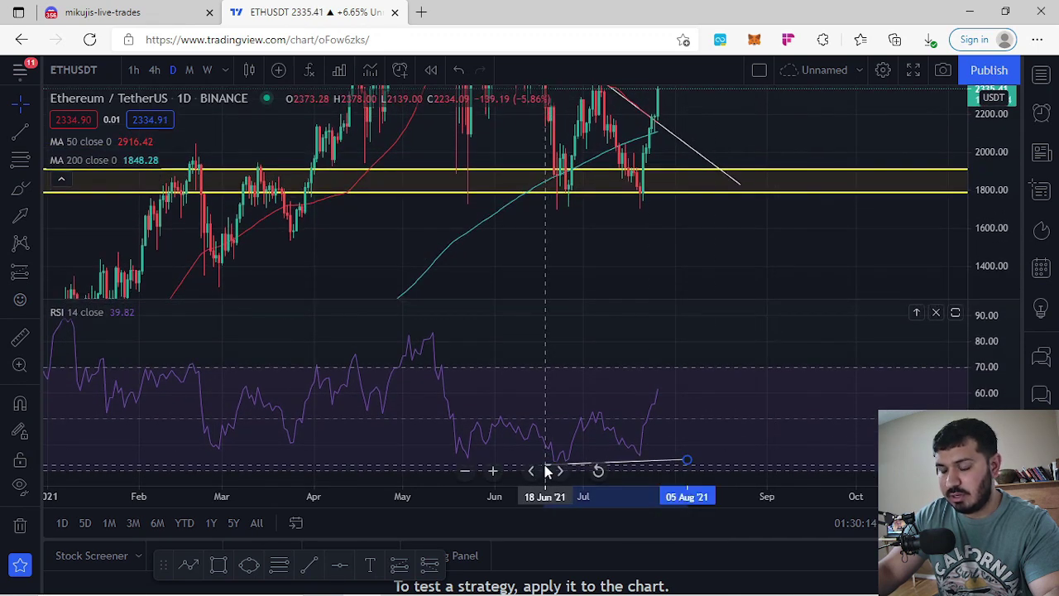
click(686, 461)
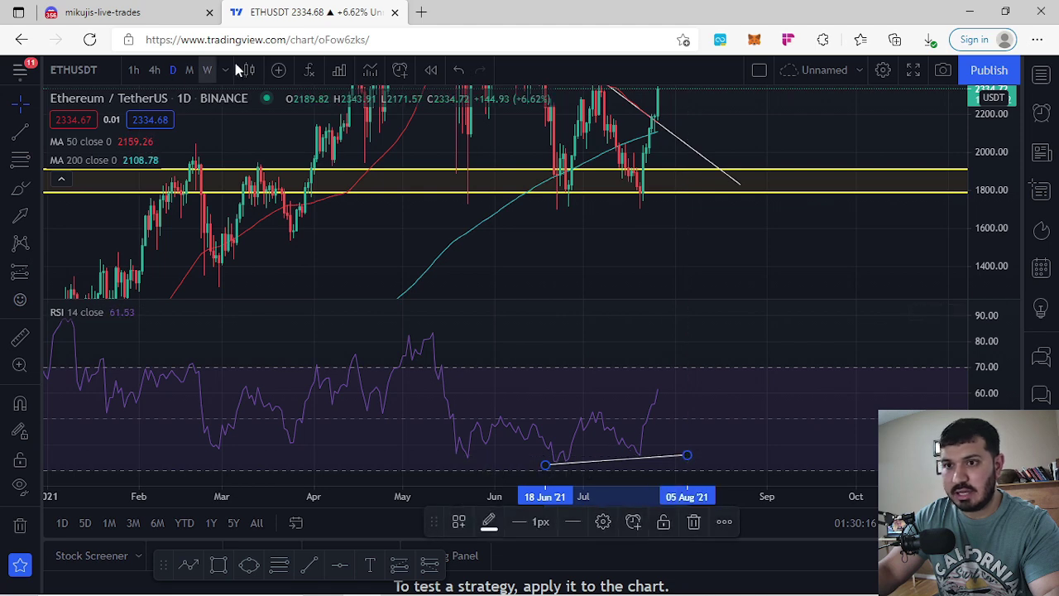
Display the price as a line chart and circle the late June and late July lows in the yellow zone with ellipses
click(249, 69)
click(331, 198)
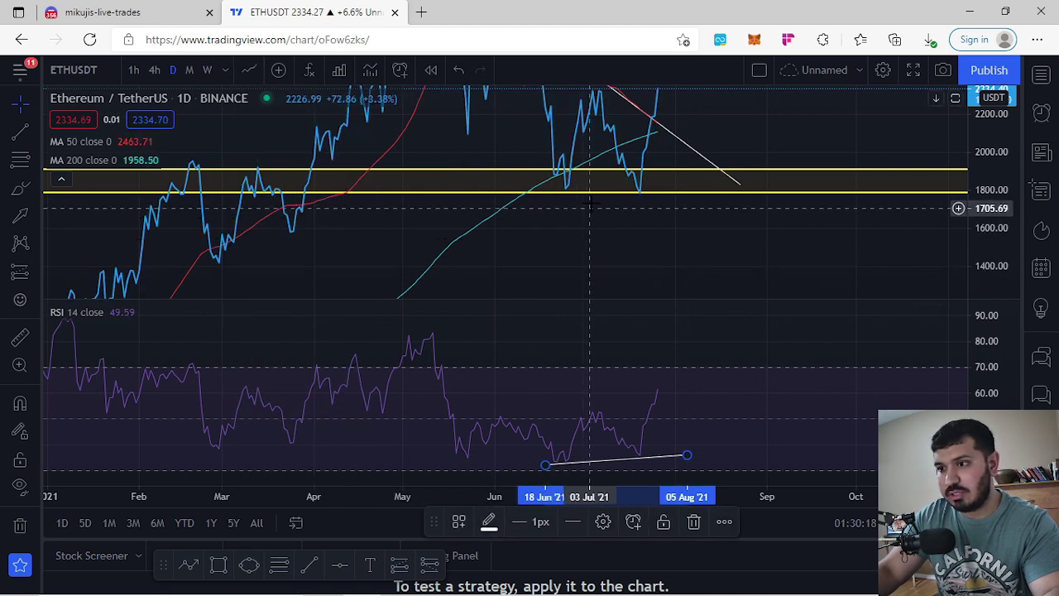
click(33, 188)
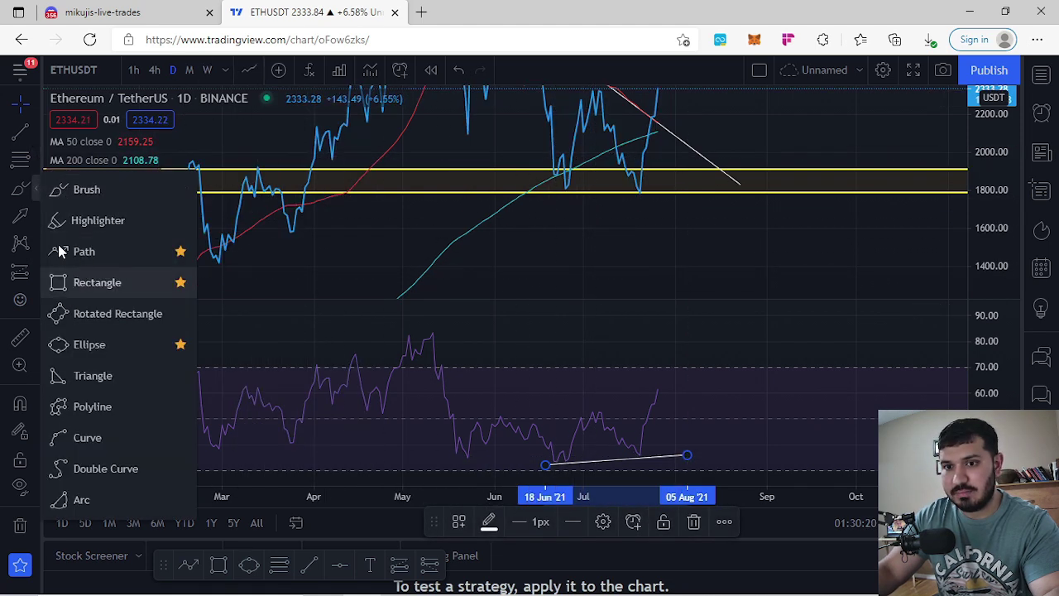
click(94, 346)
drag(550, 172, 583, 209)
drag(634, 182, 645, 206)
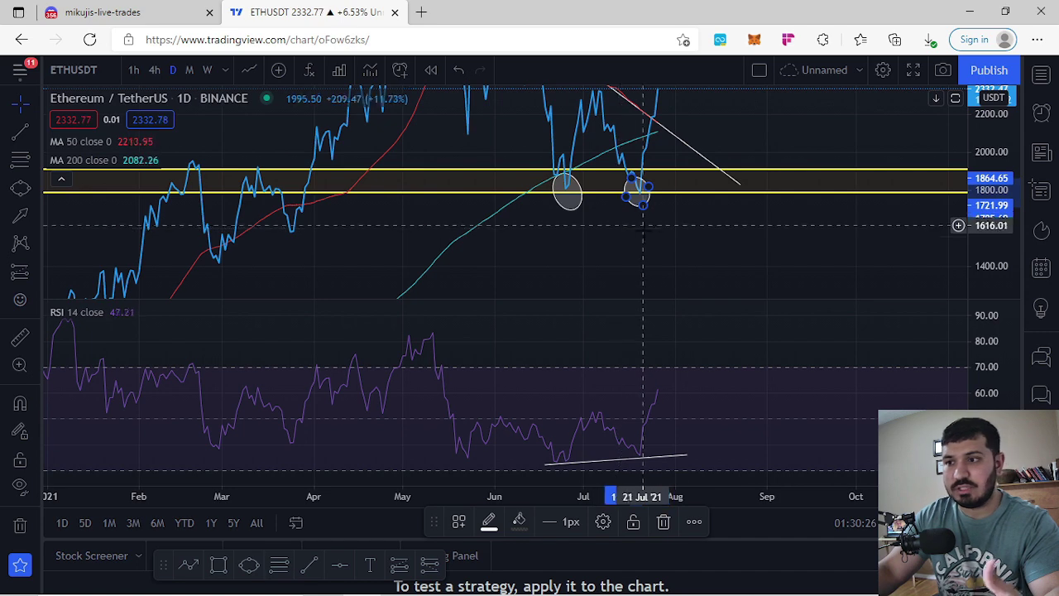
Delete both ellipses around the price lows and the trend line under the RSI lows
mouse_move(714, 239)
mouse_down()
mouse_move(731, 279)
mouse_move(724, 290)
mouse_up()
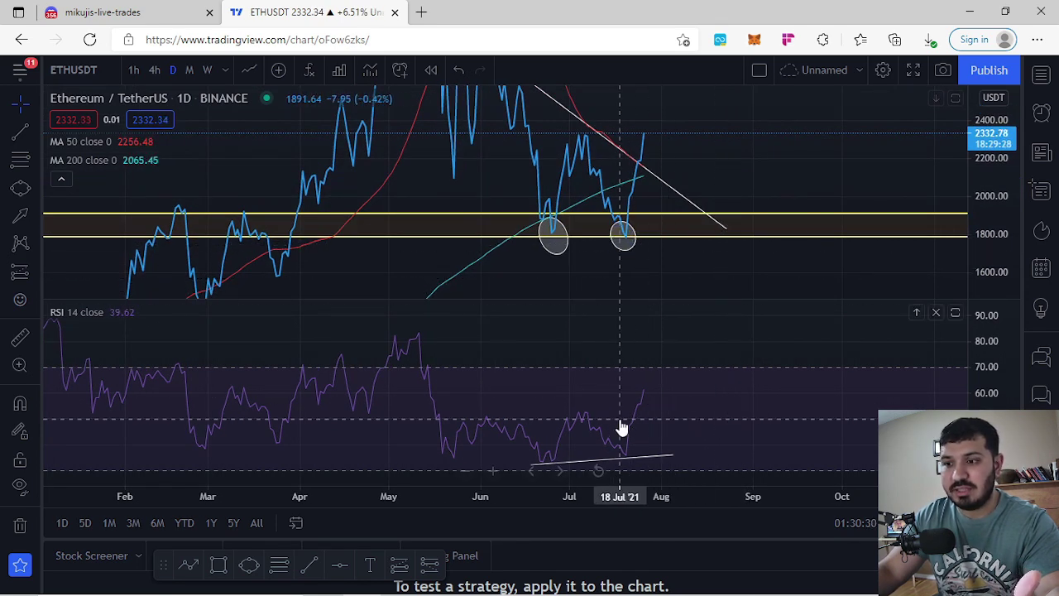
click(621, 247)
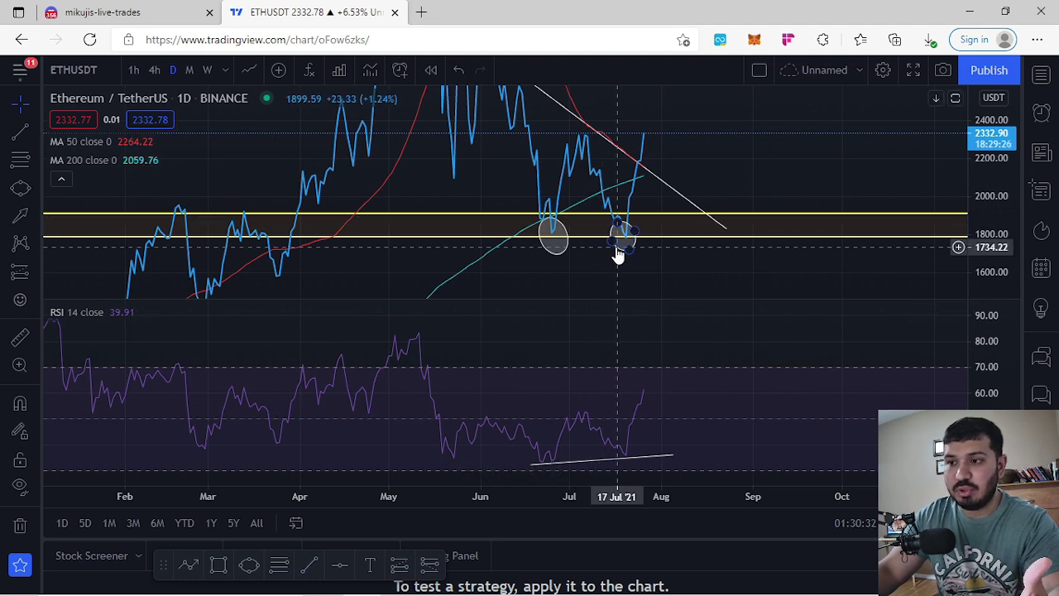
click(662, 522)
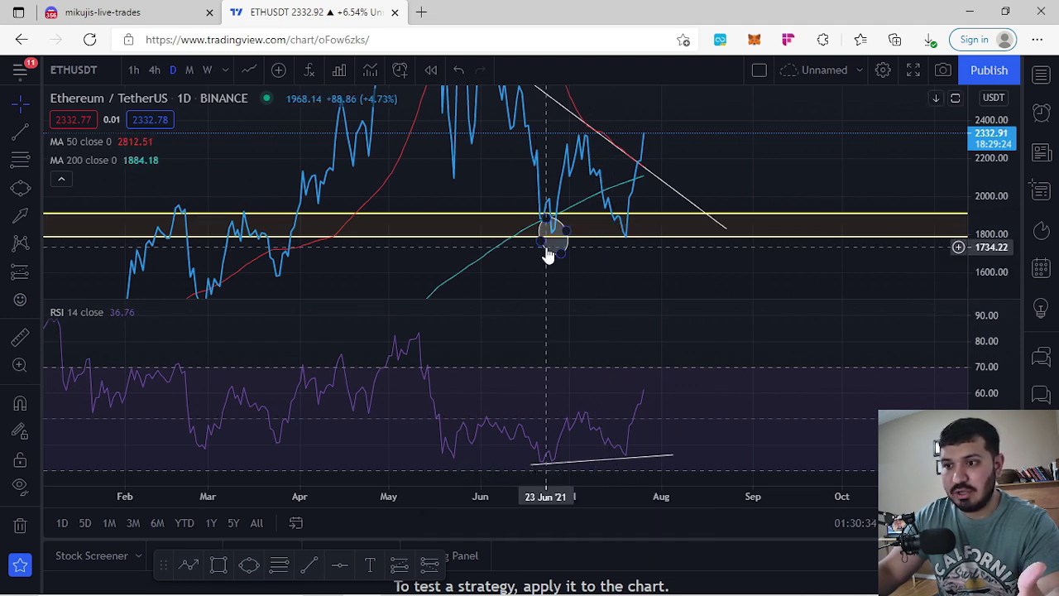
click(664, 522)
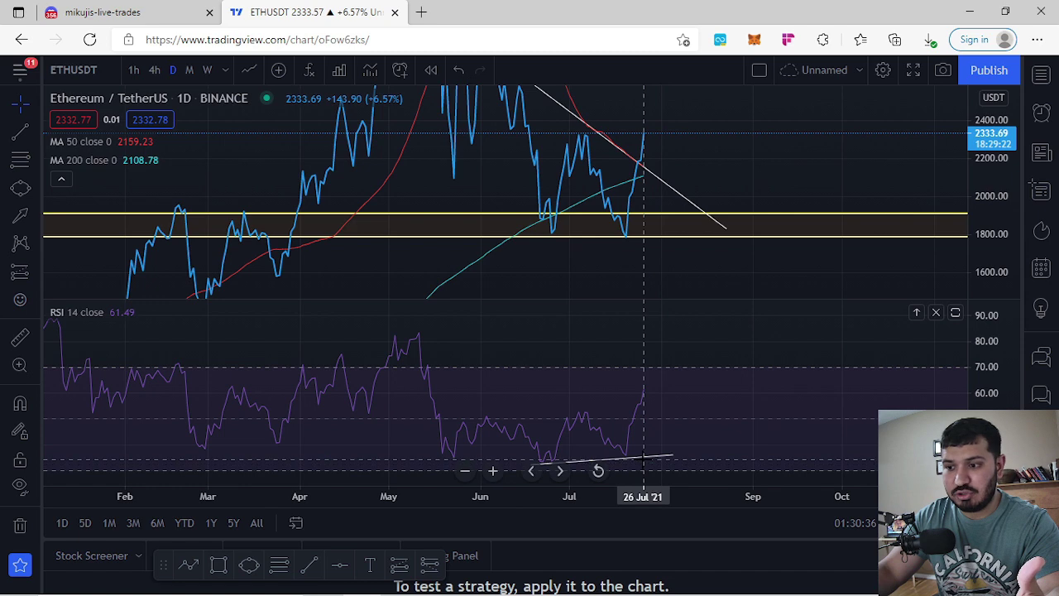
click(644, 458)
click(692, 522)
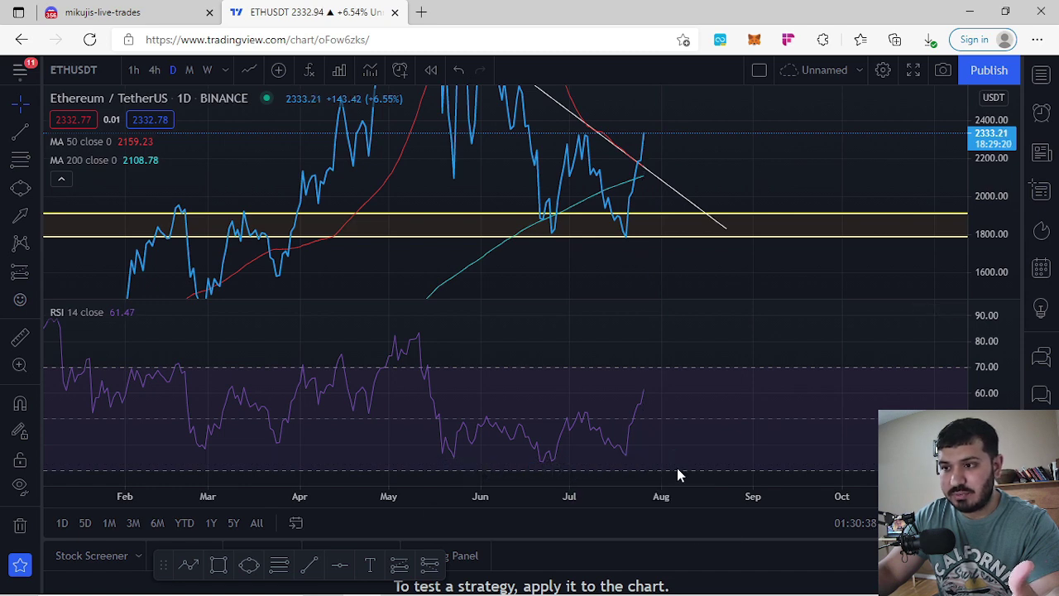
Maximise the price pane to hide the RSI and change the chart style back to candles
drag(674, 276, 667, 282)
double_click(669, 277)
drag(670, 209, 683, 271)
drag(1001, 189, 1001, 256)
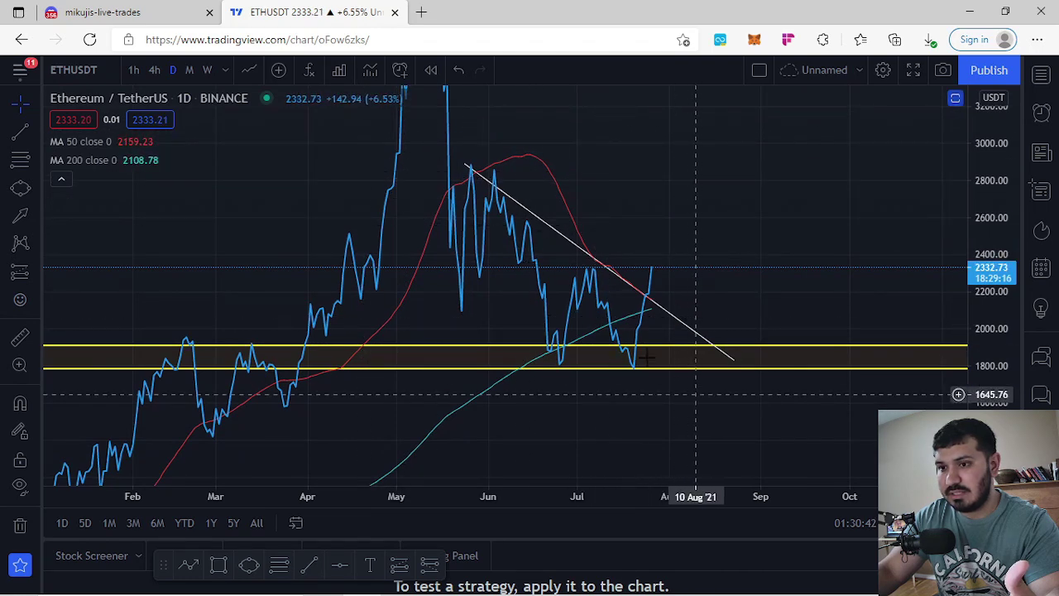
click(248, 70)
click(288, 141)
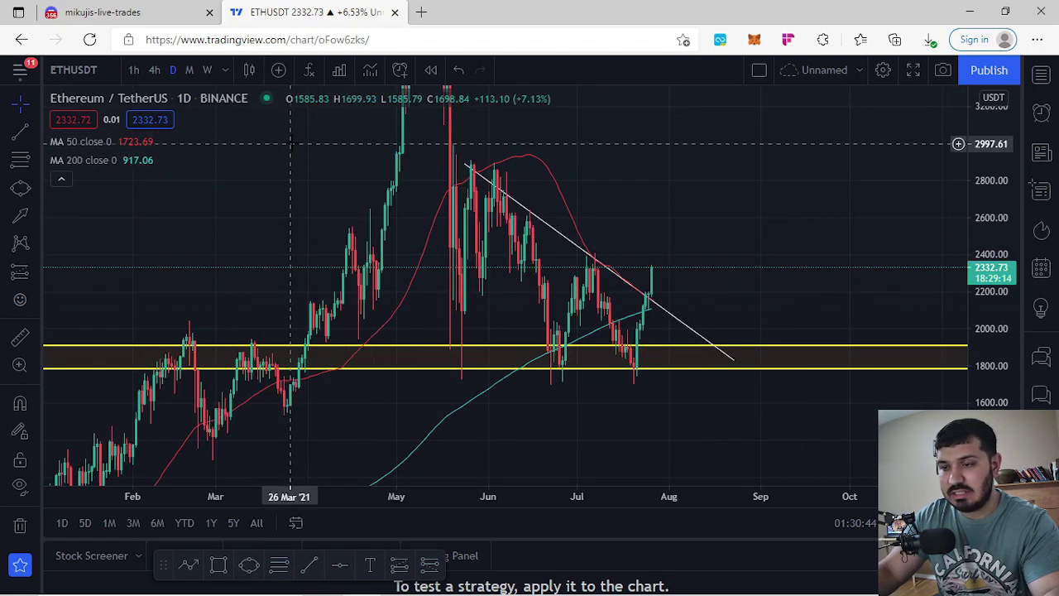
Adjust the descending trend line to run from 18 May 2021 at about 3060 to 18 August 2021 at about 1771
drag(469, 166, 446, 133)
drag(733, 367, 720, 374)
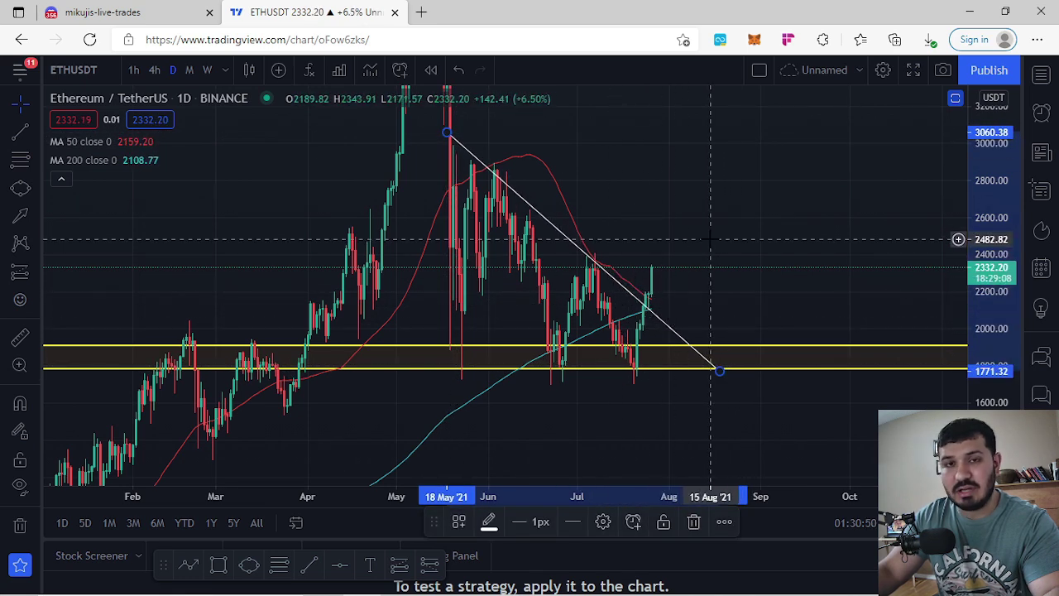
Brush a zigzag over the price swings from May to July and mark the retest level near 2100 to 2150
drag(1001, 379, 1001, 356)
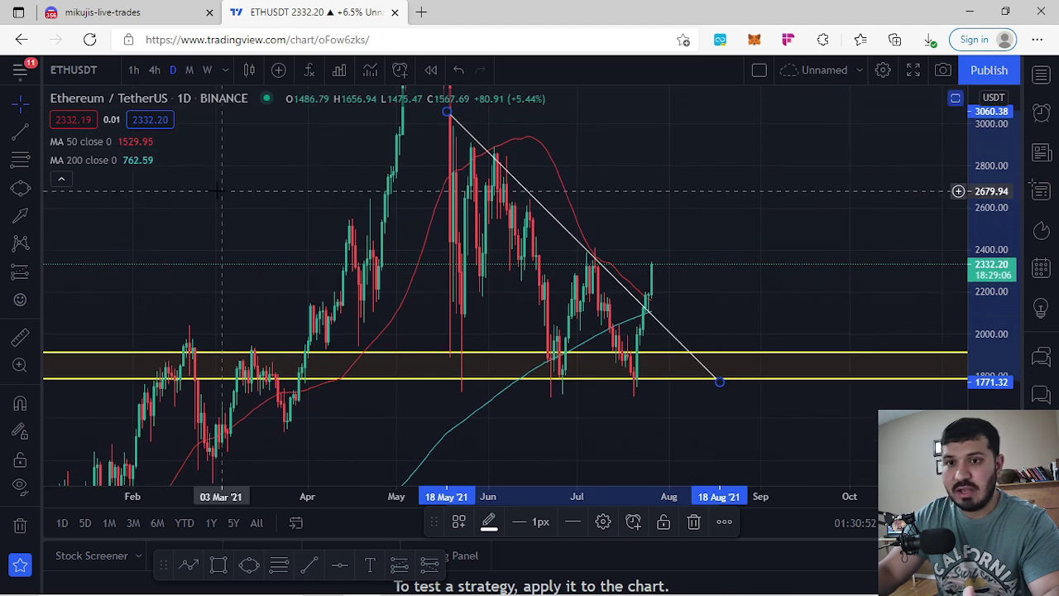
drag(749, 277, 729, 235)
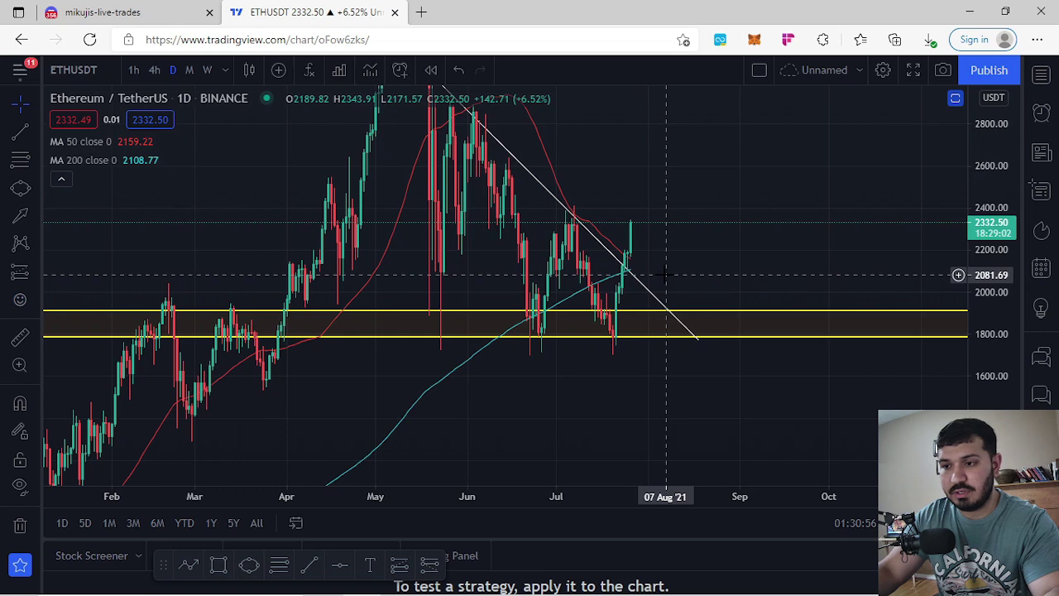
scroll(684, 252, up, 2)
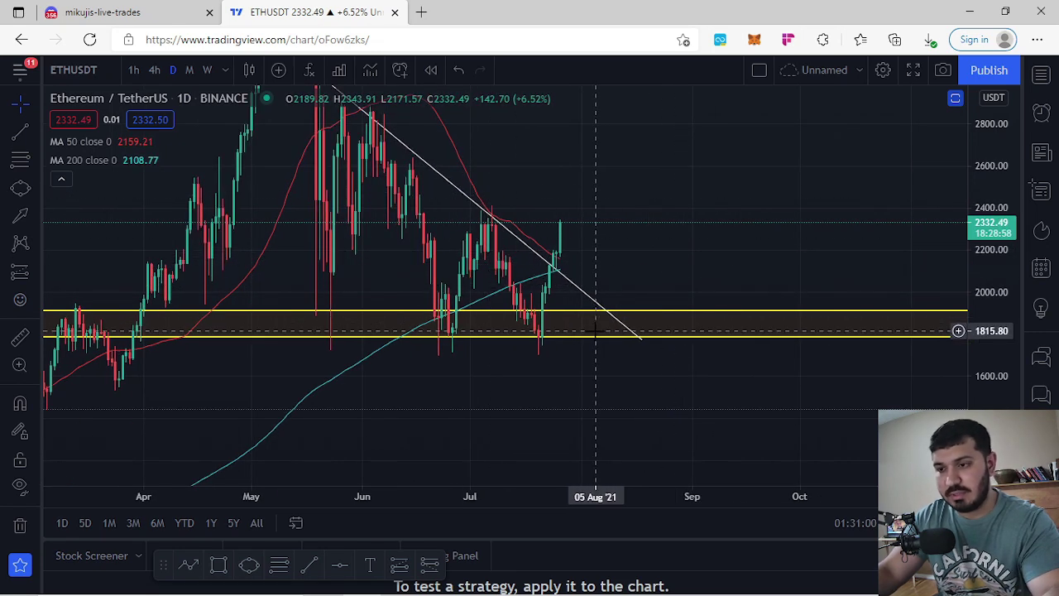
drag(656, 279, 653, 291)
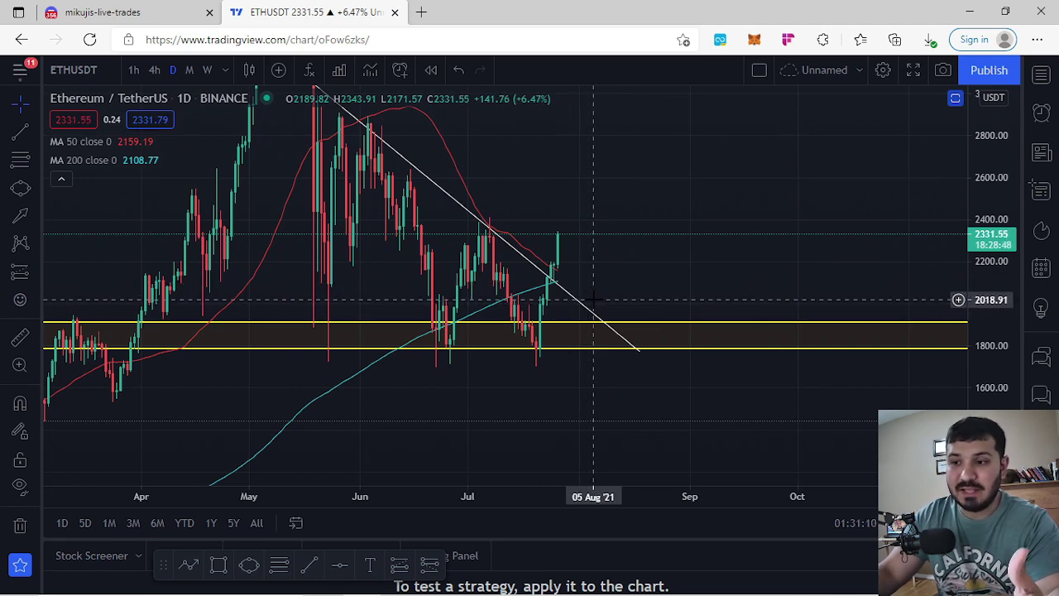
drag(640, 266, 720, 301)
drag(1012, 210, 1012, 289)
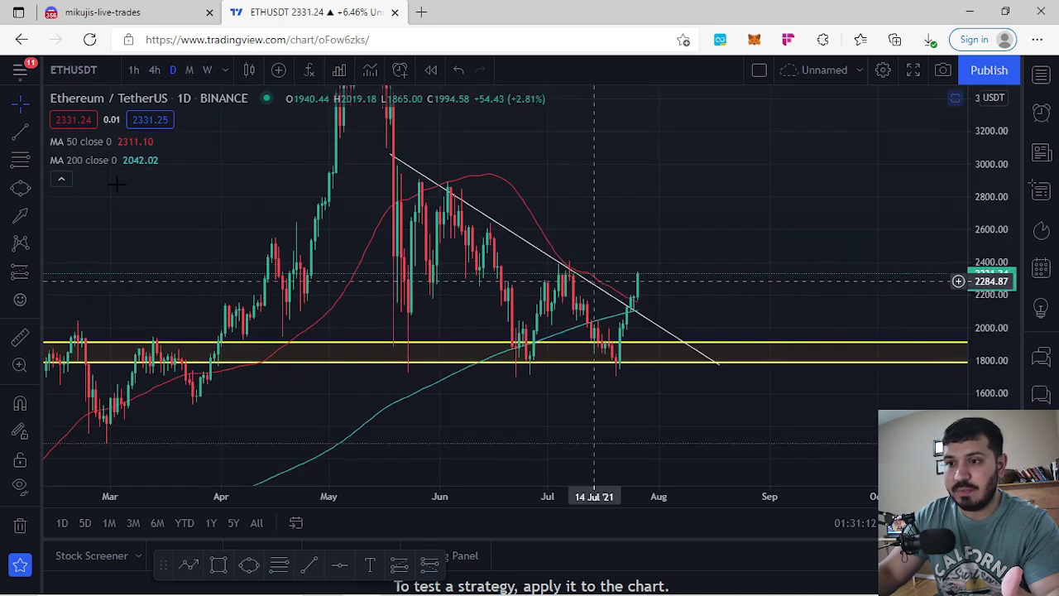
click(34, 189)
click(89, 187)
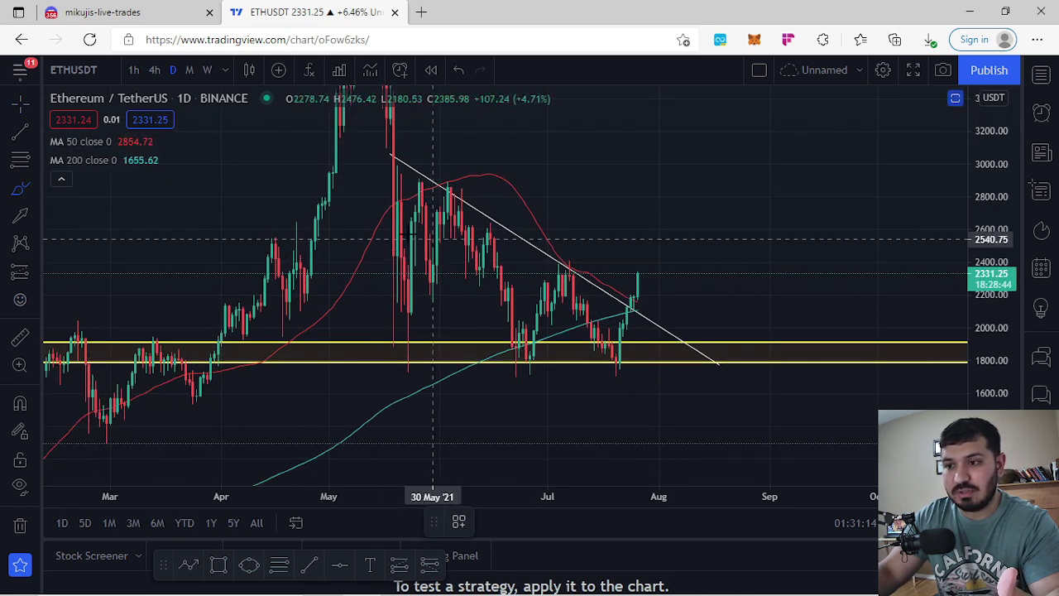
mouse_move(375, 273)
mouse_down()
mouse_move(435, 192)
mouse_move(411, 329)
mouse_move(541, 217)
mouse_move(499, 344)
mouse_move(573, 266)
mouse_move(572, 326)
mouse_move(612, 288)
mouse_move(609, 319)
mouse_up()
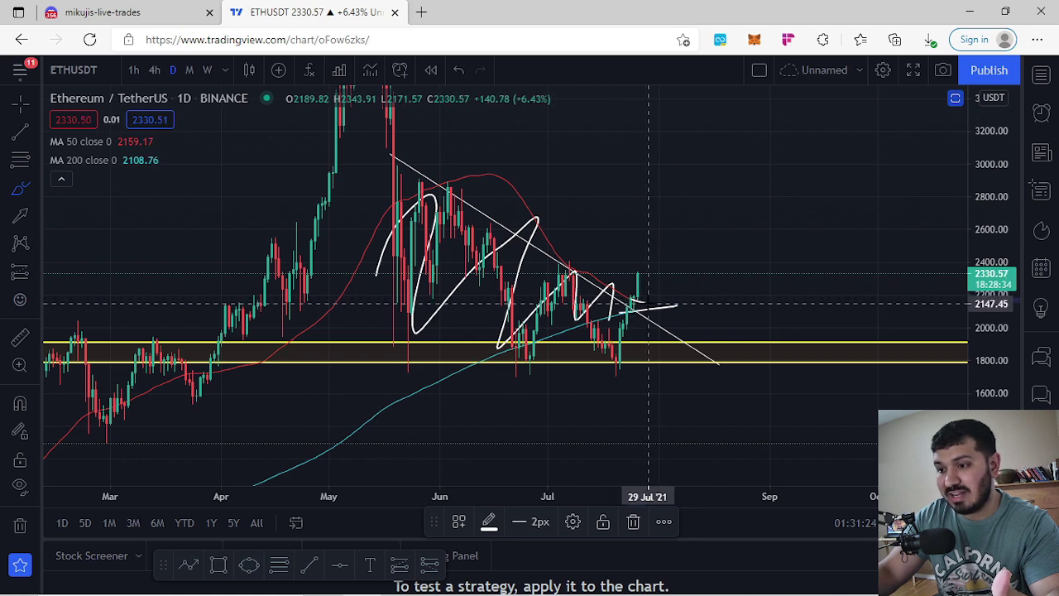
Sketch possible price paths from the latest peak: a bounce towards about 2700, a sideways move, and a drop below the yellow zone
mouse_move(625, 290)
mouse_down()
mouse_move(618, 275)
mouse_move(641, 272)
mouse_up()
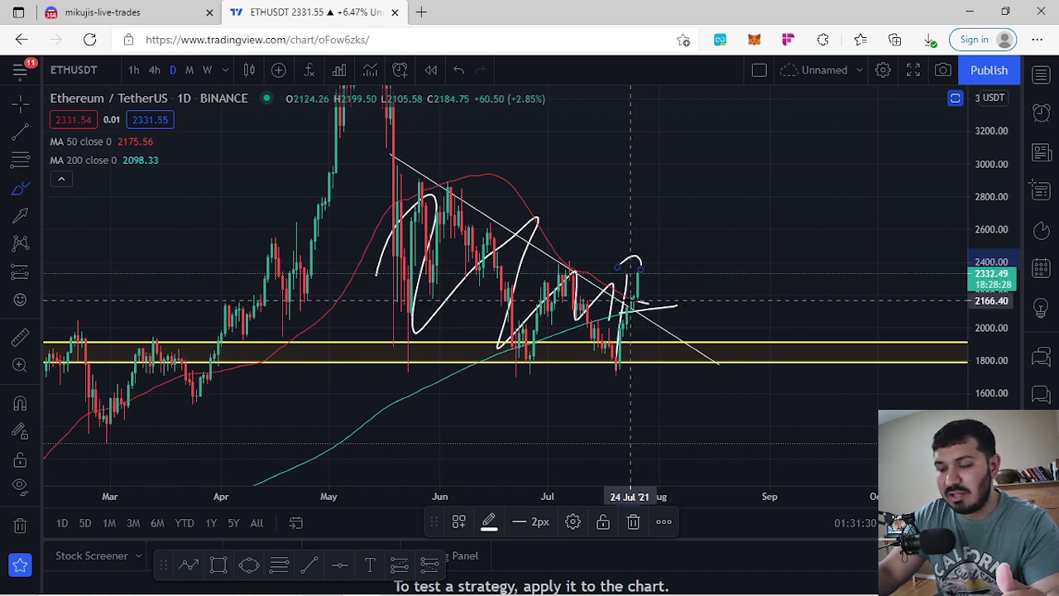
mouse_move(662, 302)
mouse_down()
mouse_move(686, 279)
mouse_move(711, 217)
mouse_up()
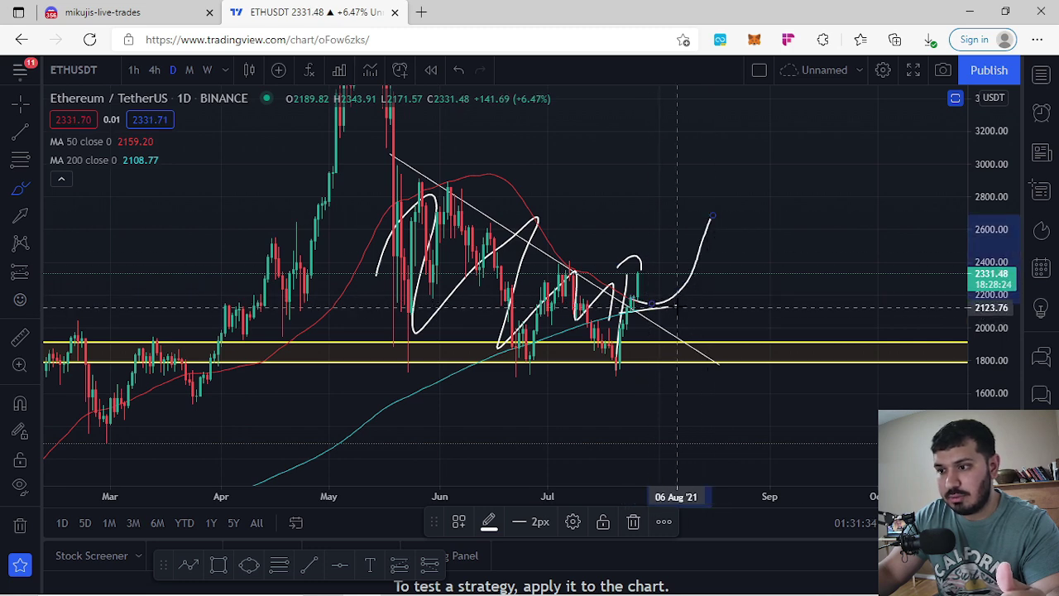
drag(673, 307, 735, 299)
mouse_move(647, 285)
mouse_down()
mouse_move(694, 397)
mouse_move(702, 354)
mouse_up()
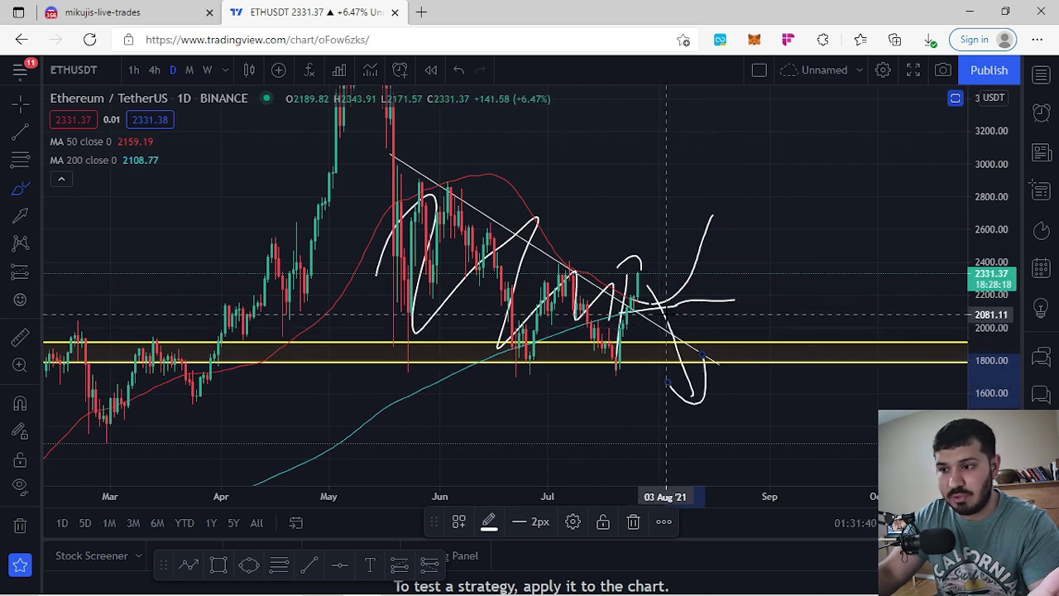
Undo all the freehand brush strokes on the daily chart, keeping the yellow zone and the trend line
click(458, 70)
click(457, 70)
click(454, 72)
click(454, 72)
click(454, 72)
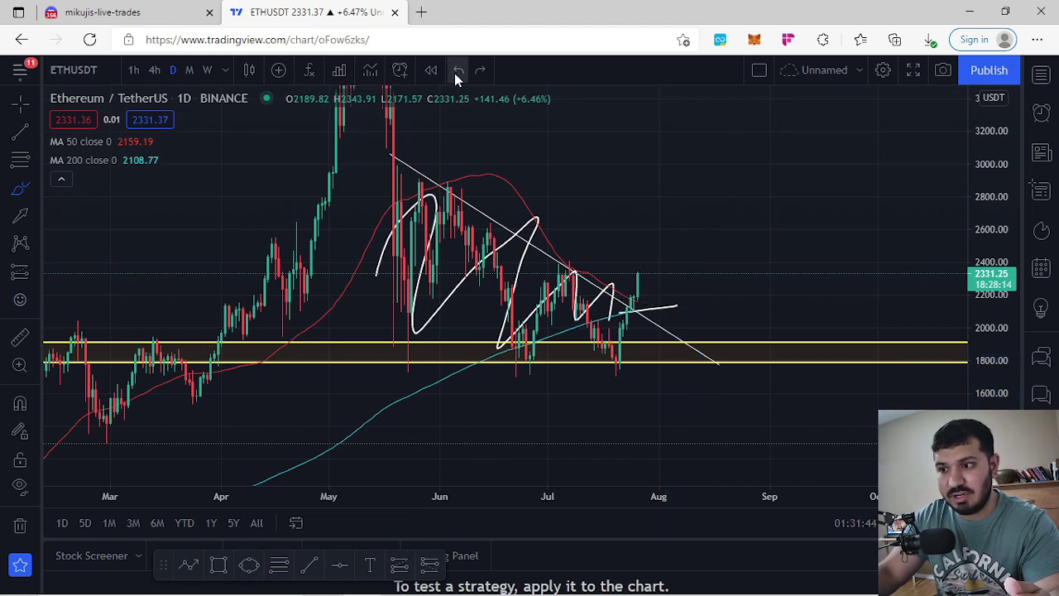
click(452, 74)
click(453, 75)
click(452, 74)
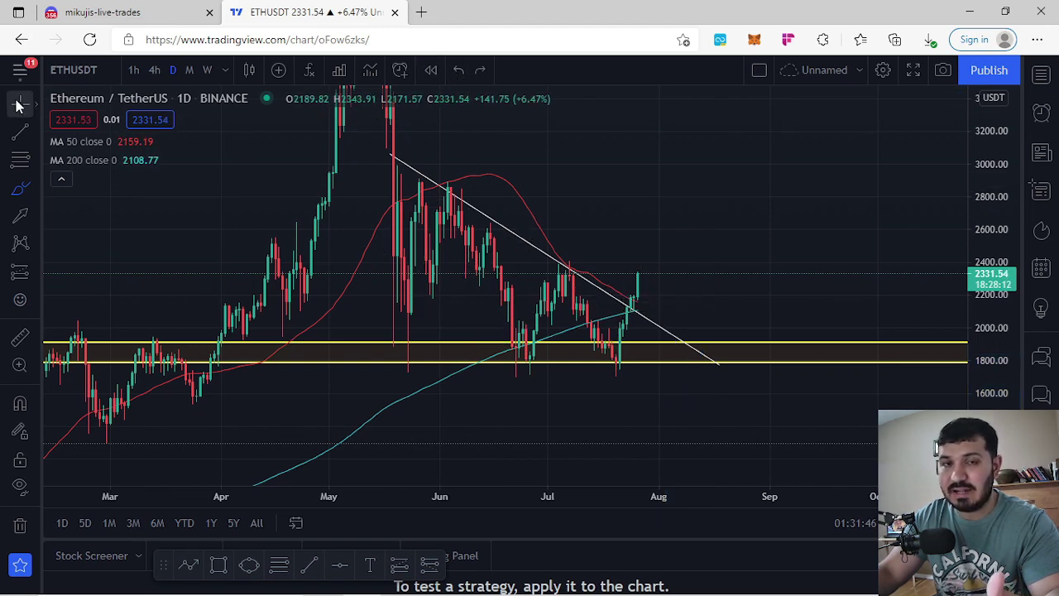
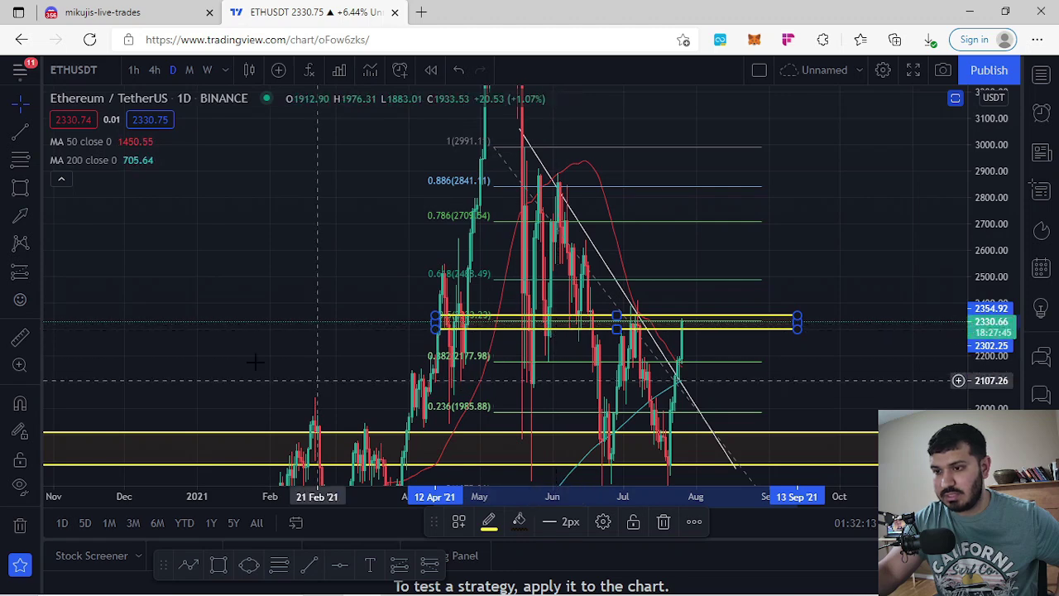
Draw a yellow rectangle marking the 2475 to 2498 resistance level, from 15 April to 2 October 2021
click(20, 187)
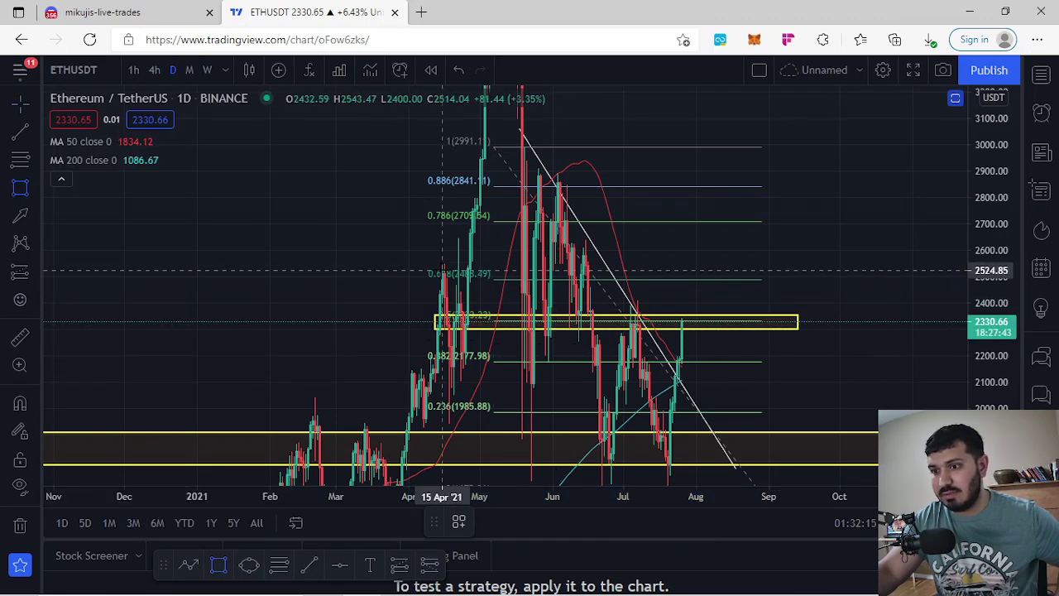
mouse_move(443, 277)
mouse_down()
mouse_move(687, 309)
mouse_move(842, 285)
mouse_up()
drag(996, 327, 997, 379)
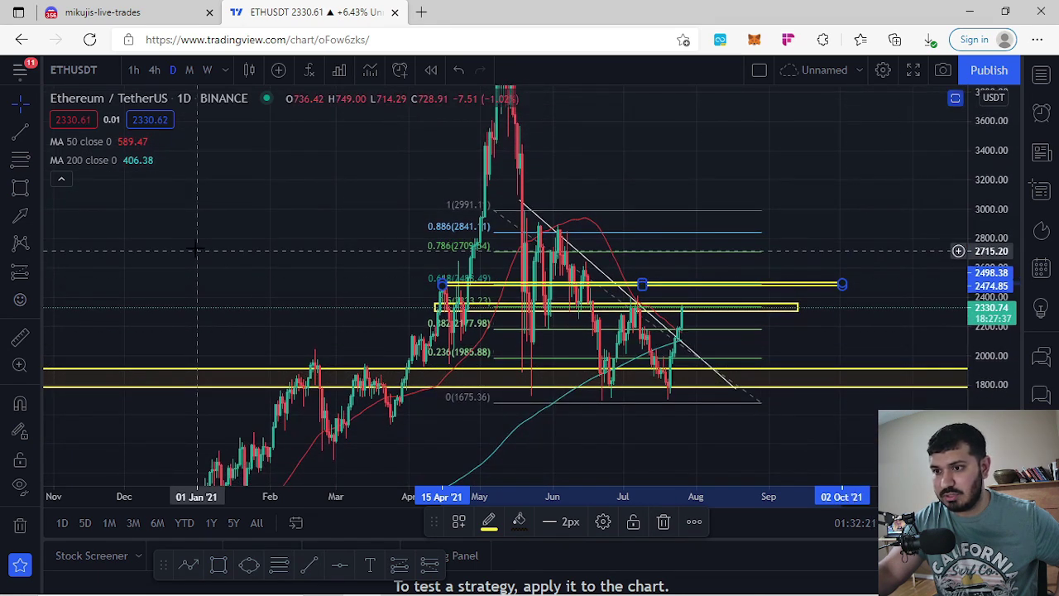
Draw a yellow rectangle over the resistance zone from about 2840 to 2980, starting in mid-April 2021
click(25, 188)
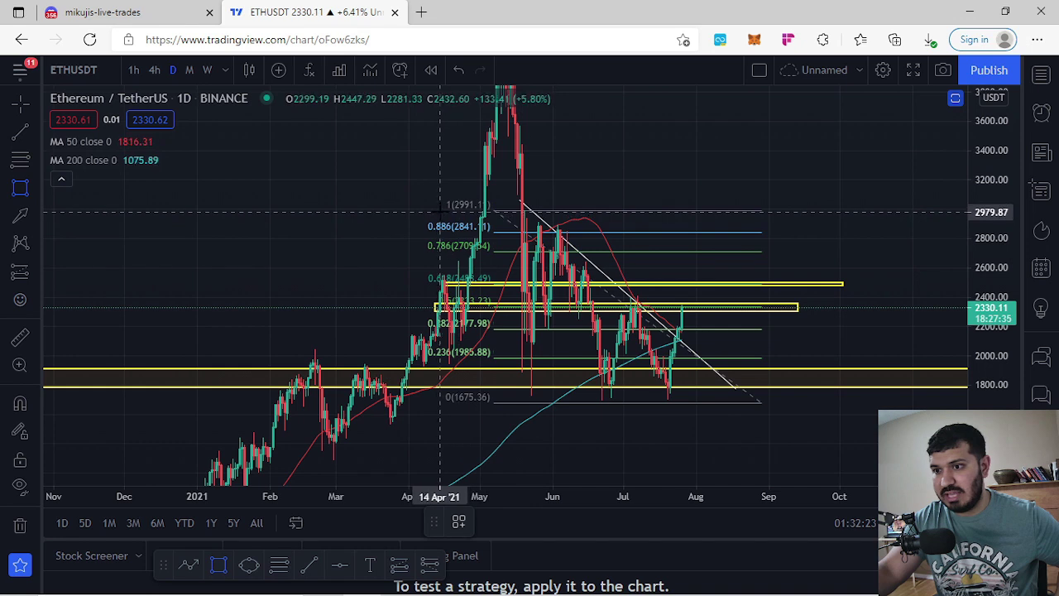
mouse_move(432, 212)
mouse_down()
mouse_move(811, 237)
mouse_move(875, 229)
mouse_move(853, 240)
mouse_up()
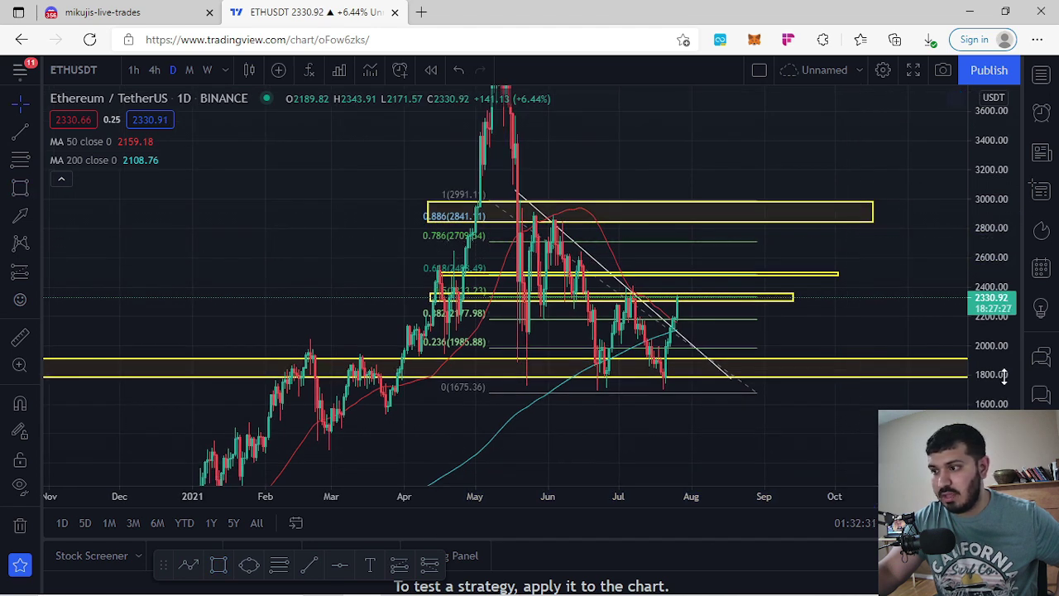
drag(1005, 375, 997, 210)
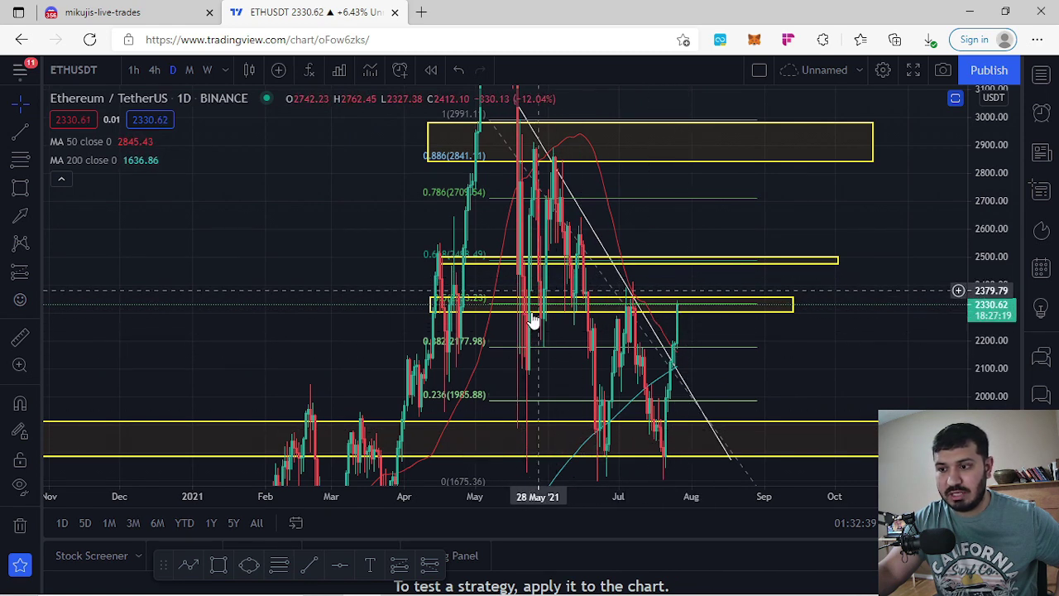
drag(804, 356, 800, 382)
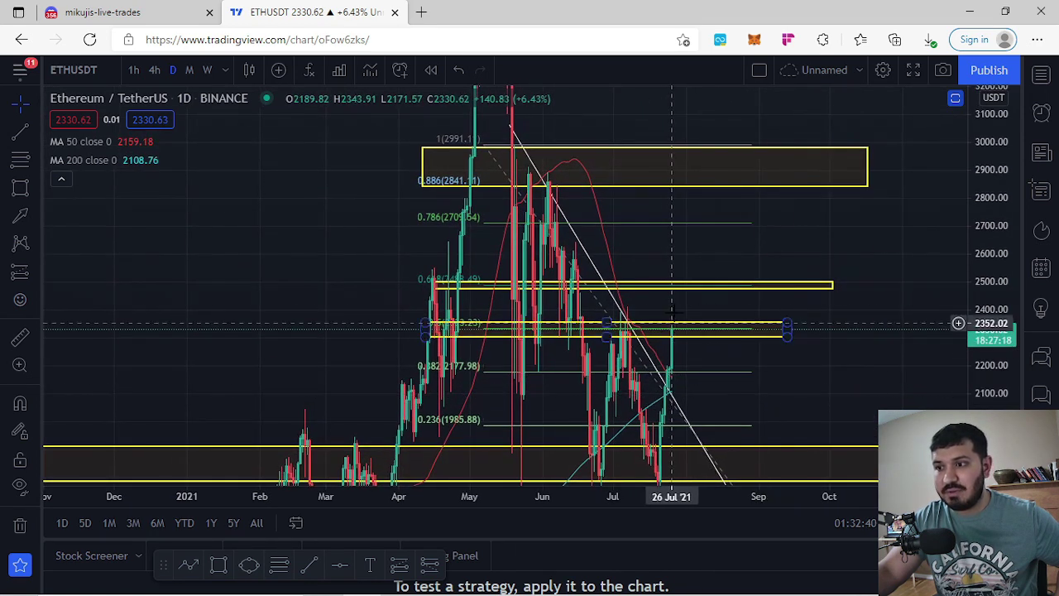
Brush a wavy upward price path from about 2450 in July towards the 2840 to 2980 zone
click(35, 189)
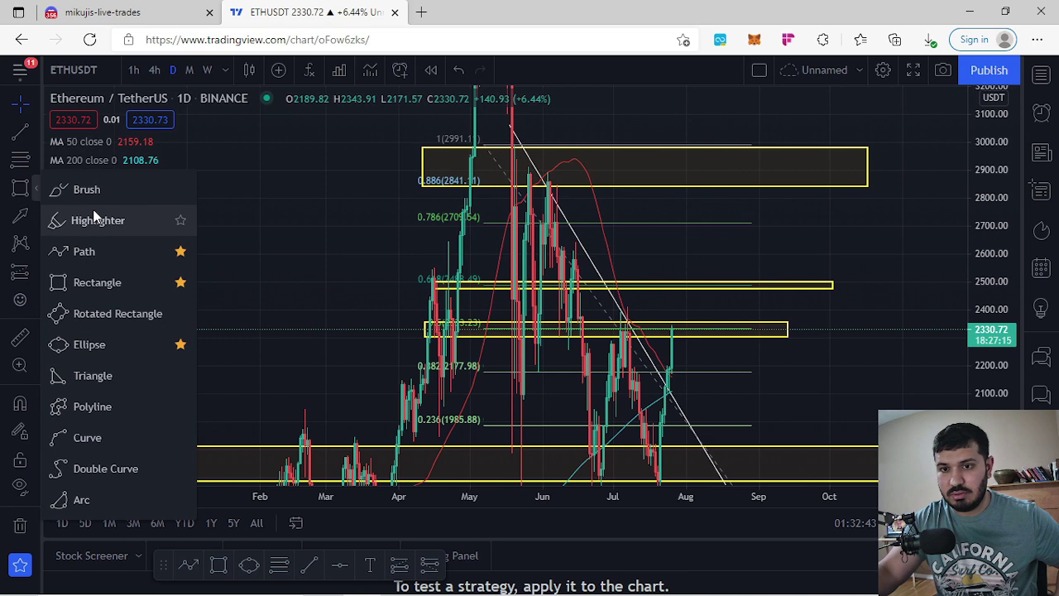
click(94, 220)
drag(658, 294, 662, 262)
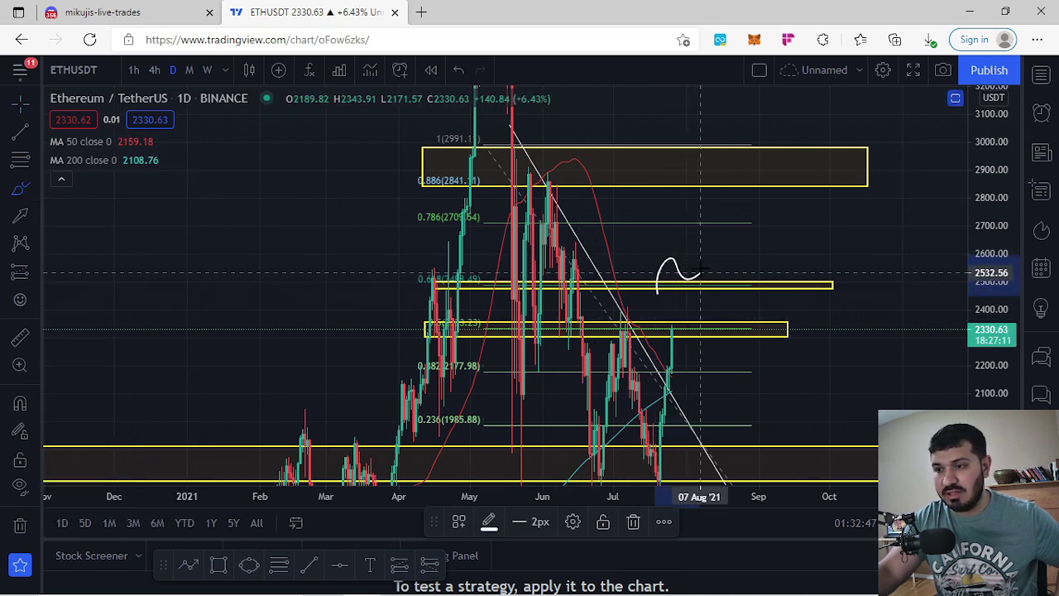
mouse_move(703, 226)
mouse_down()
mouse_move(714, 236)
mouse_move(750, 205)
mouse_up()
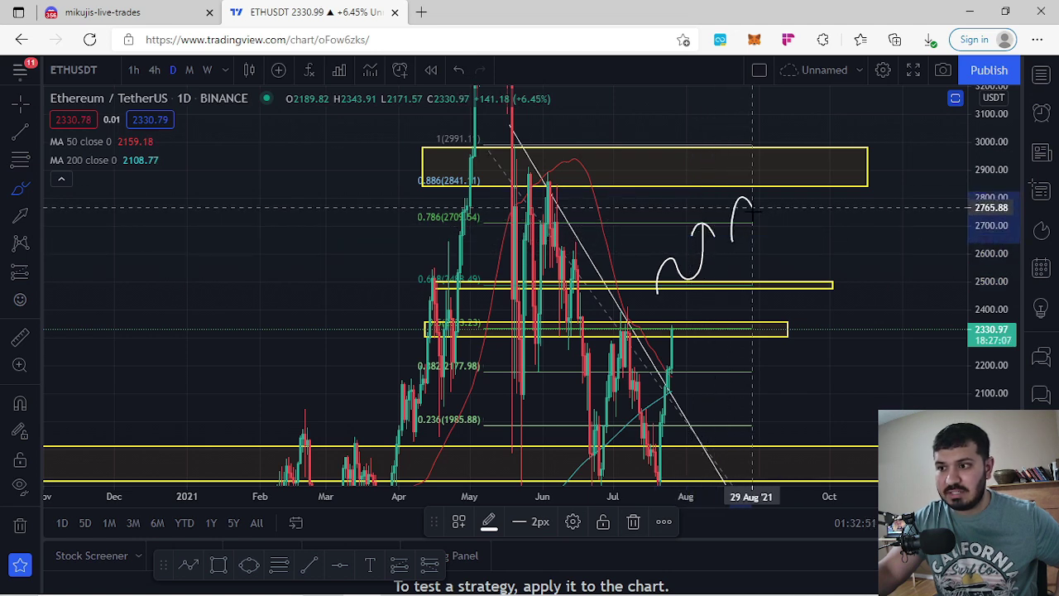
Brush a zigzag over the falling swings from May to July and circle the April area between about 2550 and 2850
drag(993, 158, 992, 340)
mouse_move(532, 295)
mouse_down()
mouse_move(618, 364)
mouse_move(664, 323)
mouse_move(685, 404)
mouse_up()
mouse_move(441, 239)
mouse_down()
mouse_move(406, 256)
mouse_move(461, 272)
mouse_move(449, 236)
mouse_move(411, 248)
mouse_up()
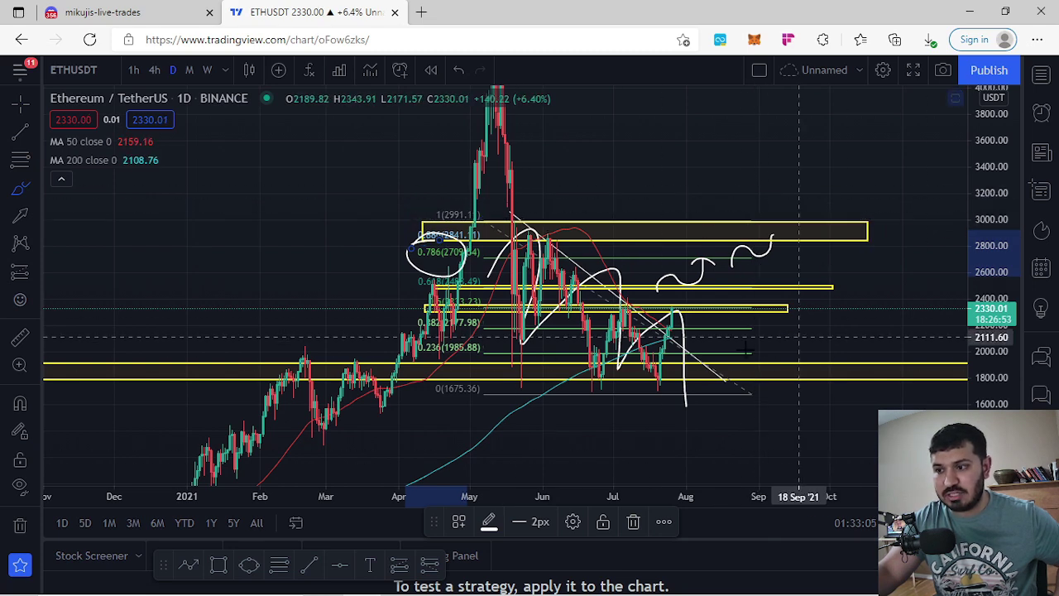
Undo the freehand paths, zigzag and circle brushed on the daily chart
click(453, 67)
click(452, 68)
click(450, 70)
click(451, 77)
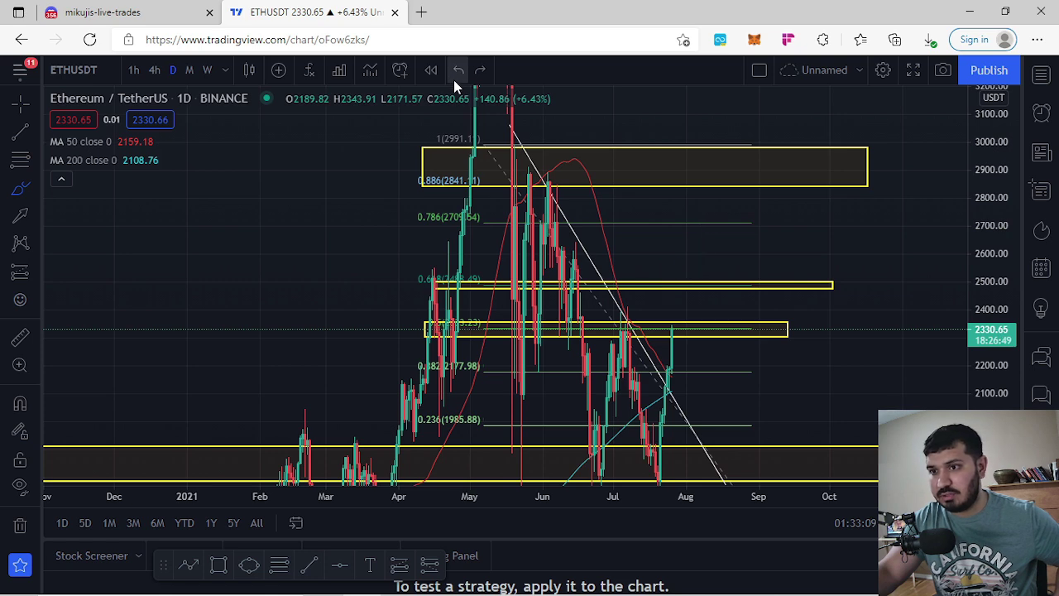
Draw a Fibonacci retracement from the 4381.39 high on 30 April to 1685.76 on 27 September 2021
drag(990, 159, 1026, 435)
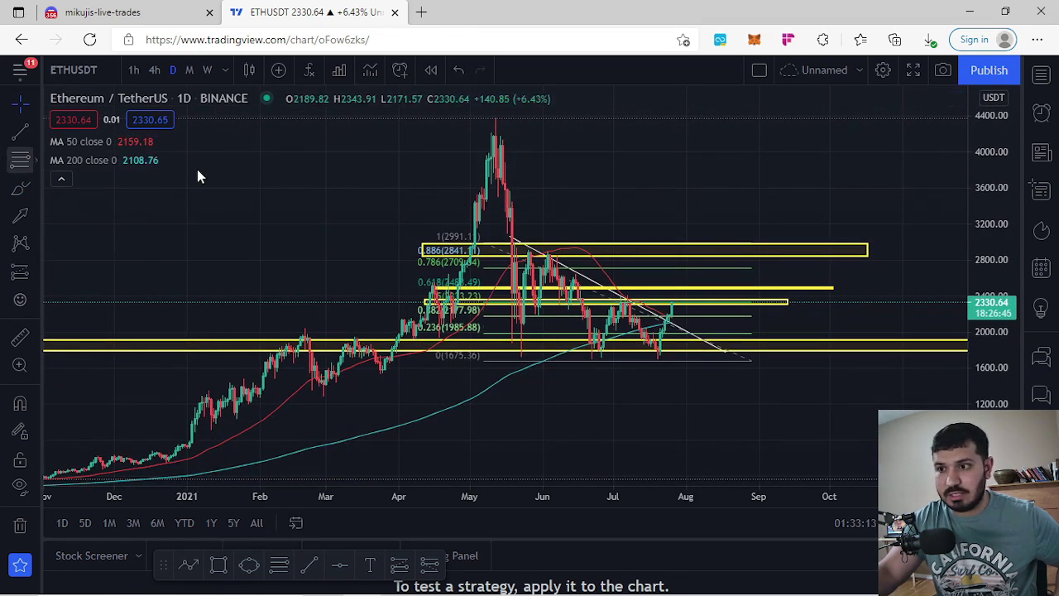
click(20, 160)
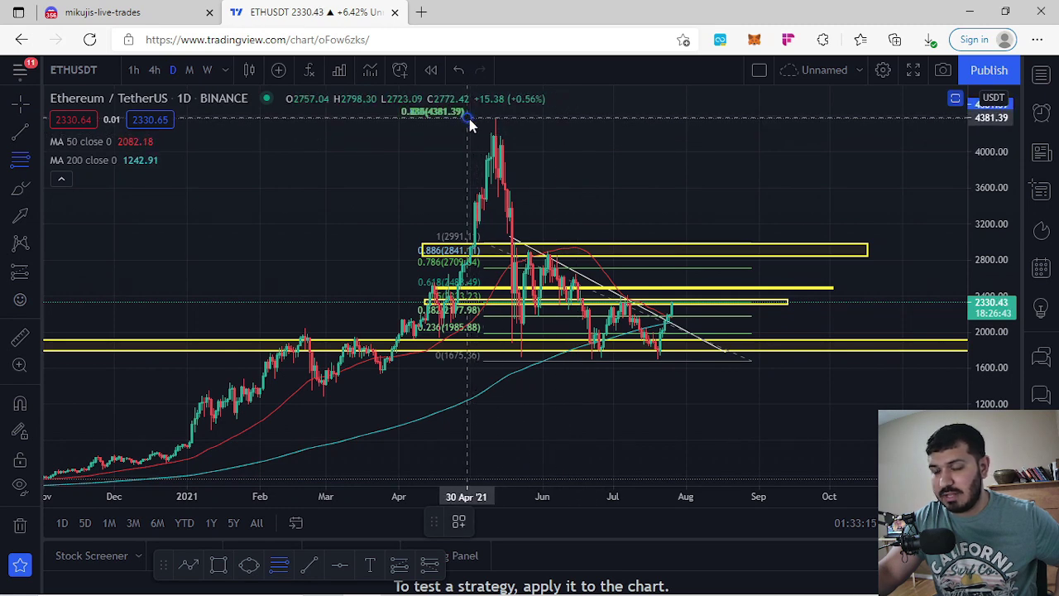
click(820, 360)
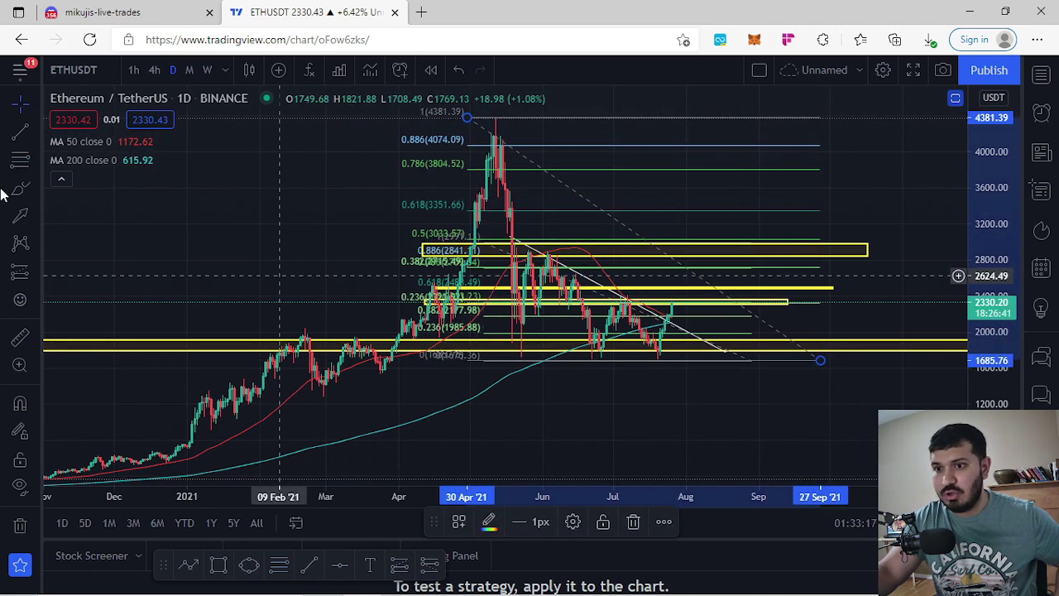
Draw a yellow rectangle around the upper 0.618 level, from about 3313 to 3391, between 19 April and 8 October 2021
click(37, 187)
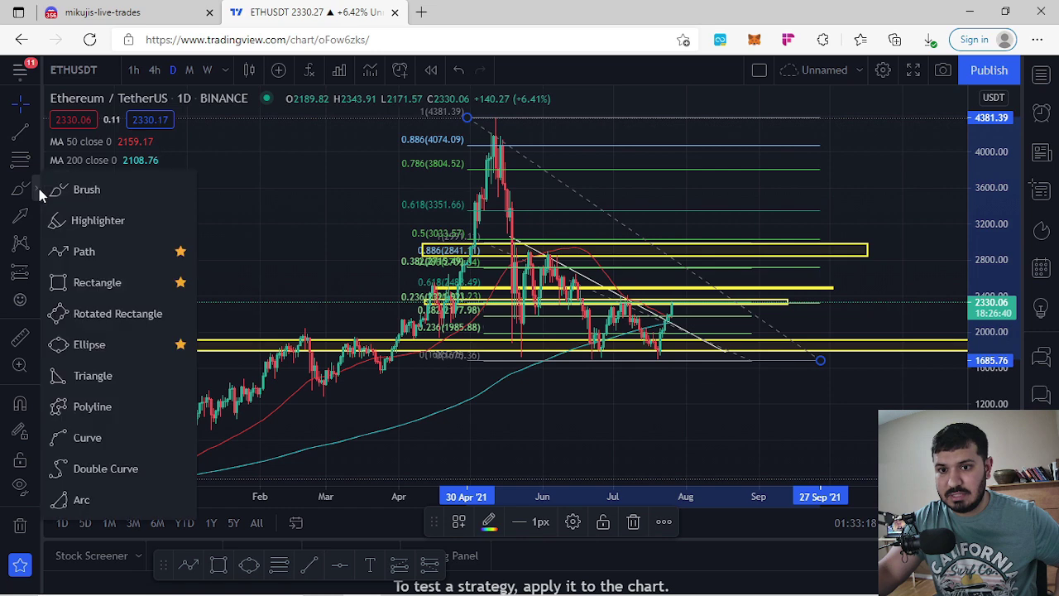
click(91, 282)
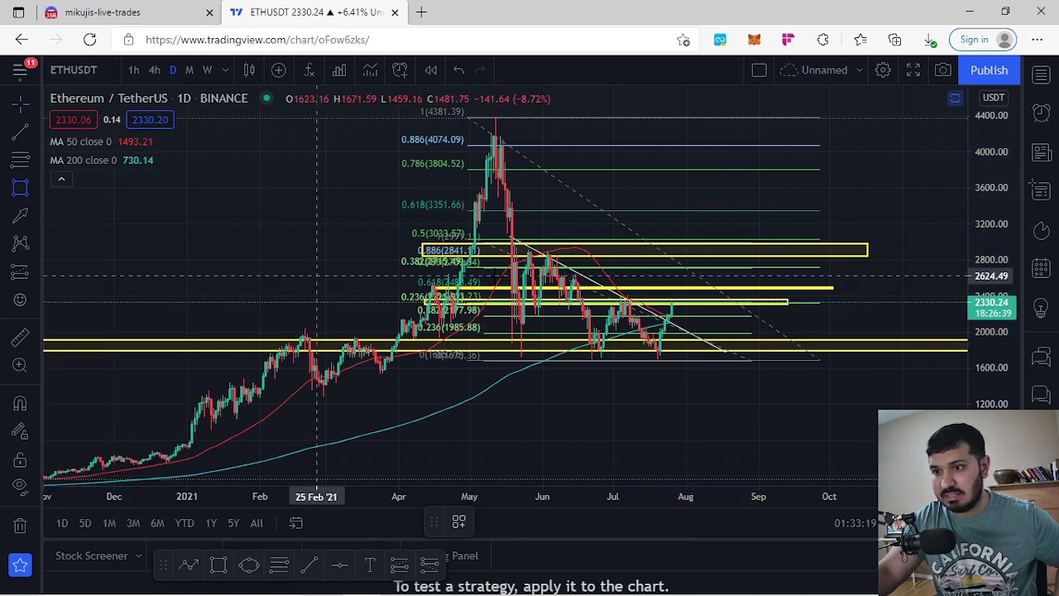
click(441, 207)
click(844, 212)
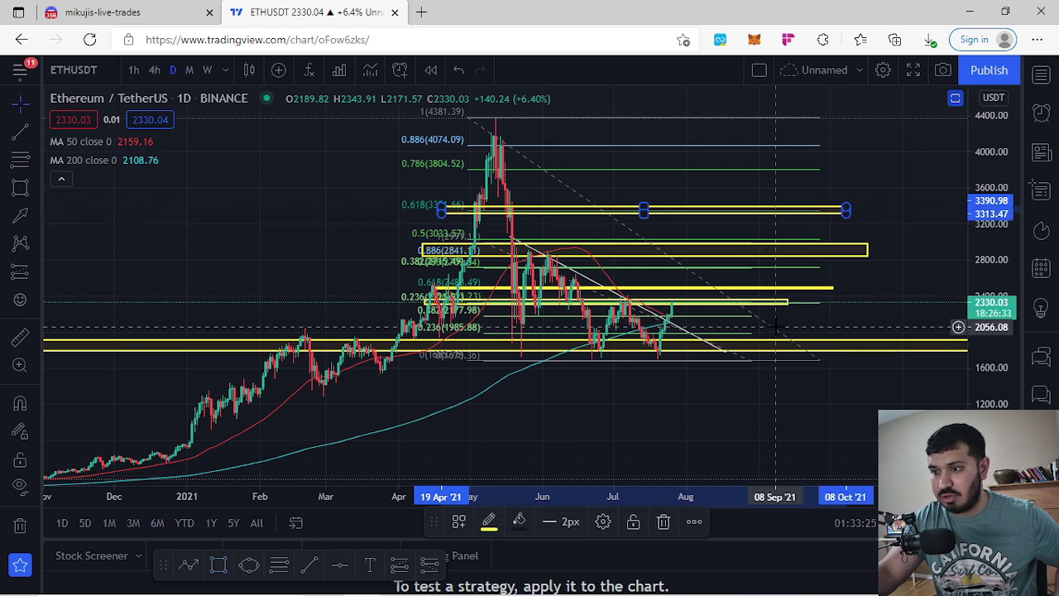
Delete both Fibonacci retracements from the daily chart
click(775, 330)
click(634, 523)
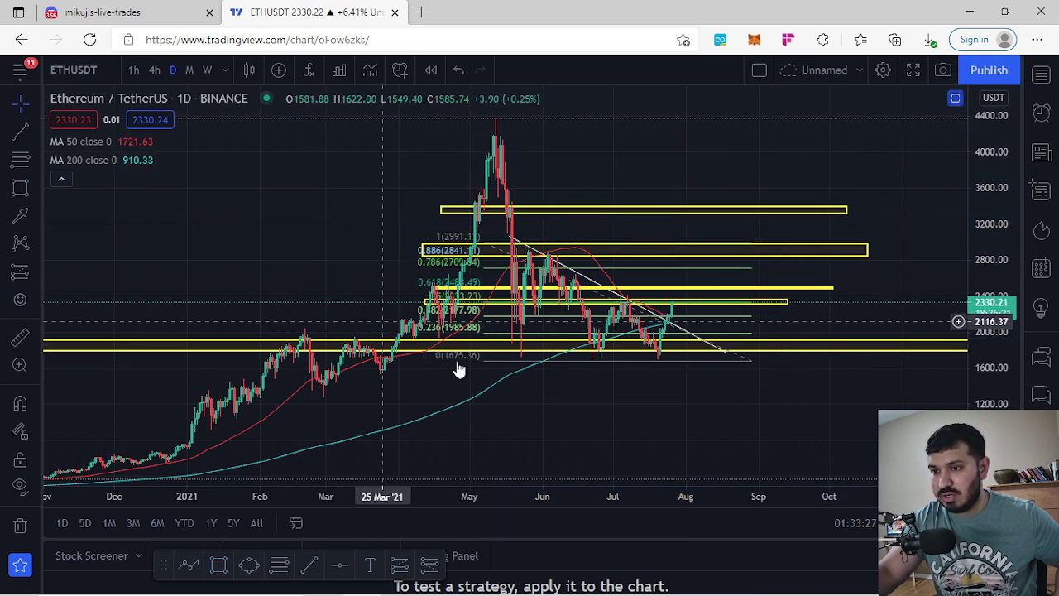
click(747, 365)
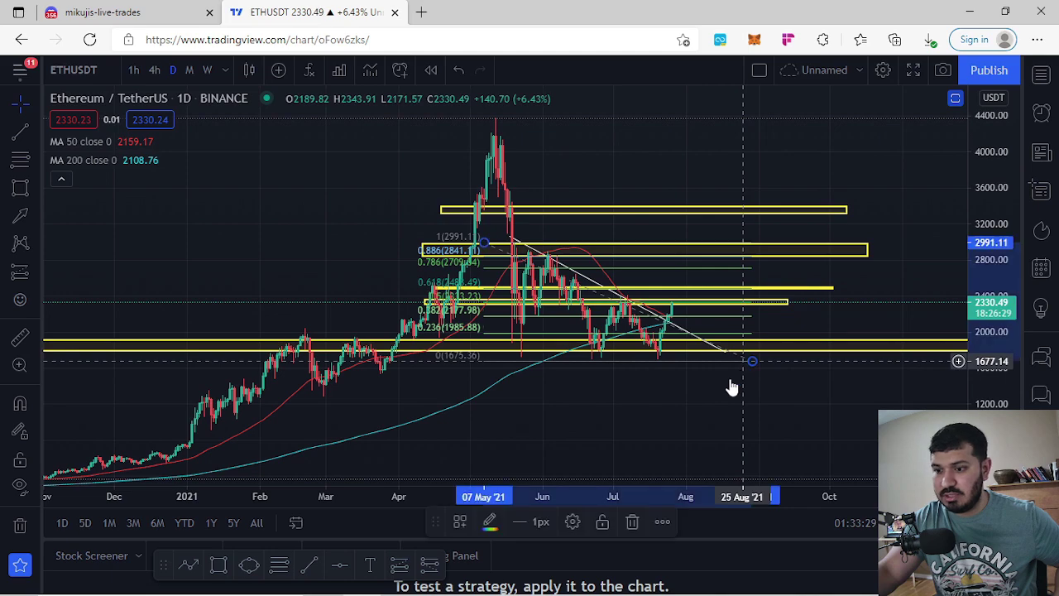
click(628, 508)
Switch the chart to weekly and draw an arrow from about 2163 on 31 May to the 28 June candle at about 2324
click(207, 69)
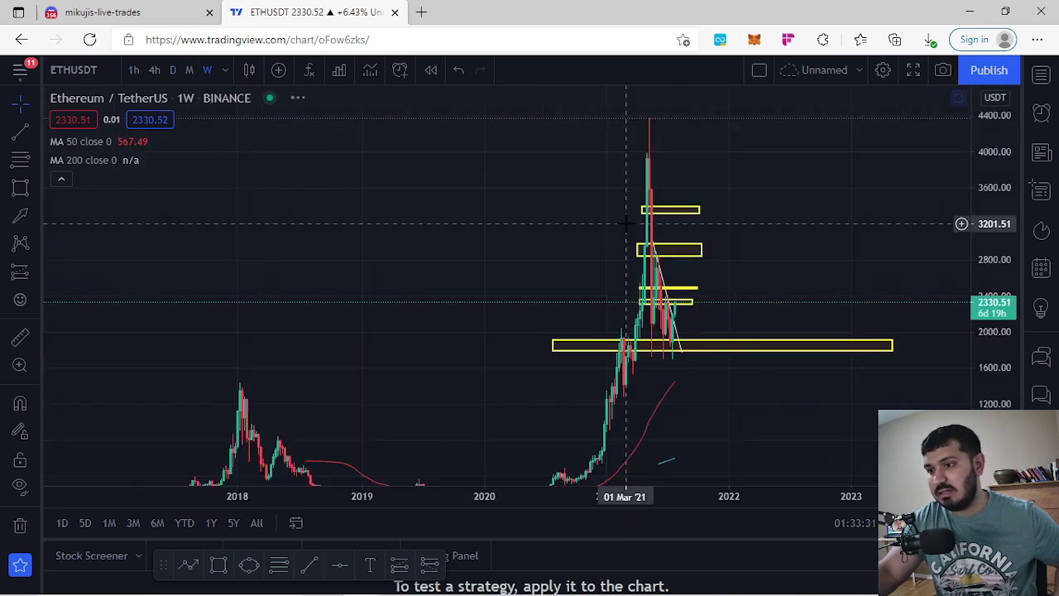
scroll(661, 310, up, 5)
scroll(661, 310, up, 7)
drag(335, 253, 834, 258)
drag(995, 354, 995, 196)
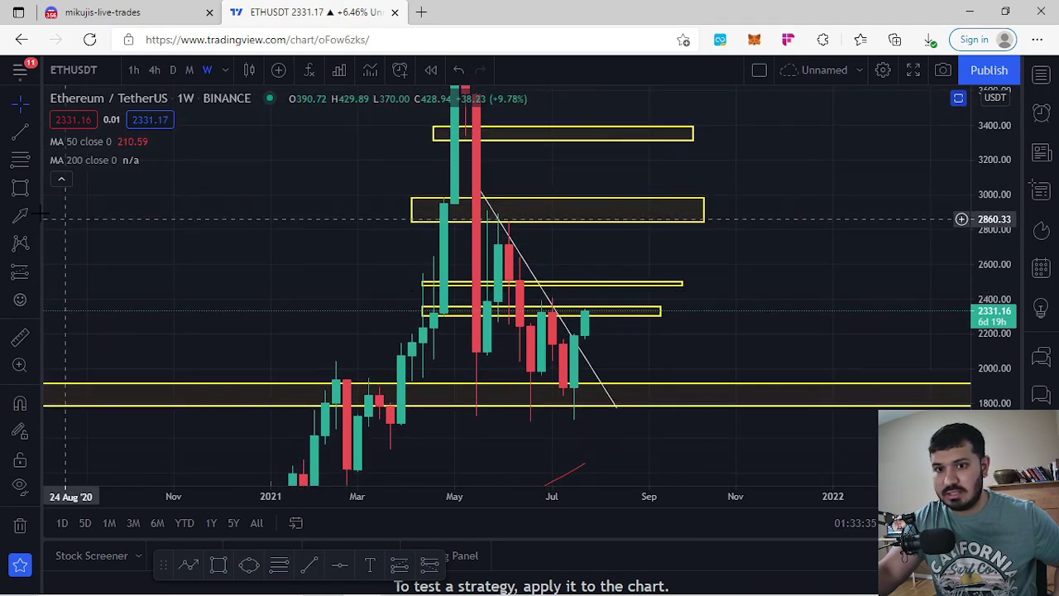
drag(497, 339, 542, 313)
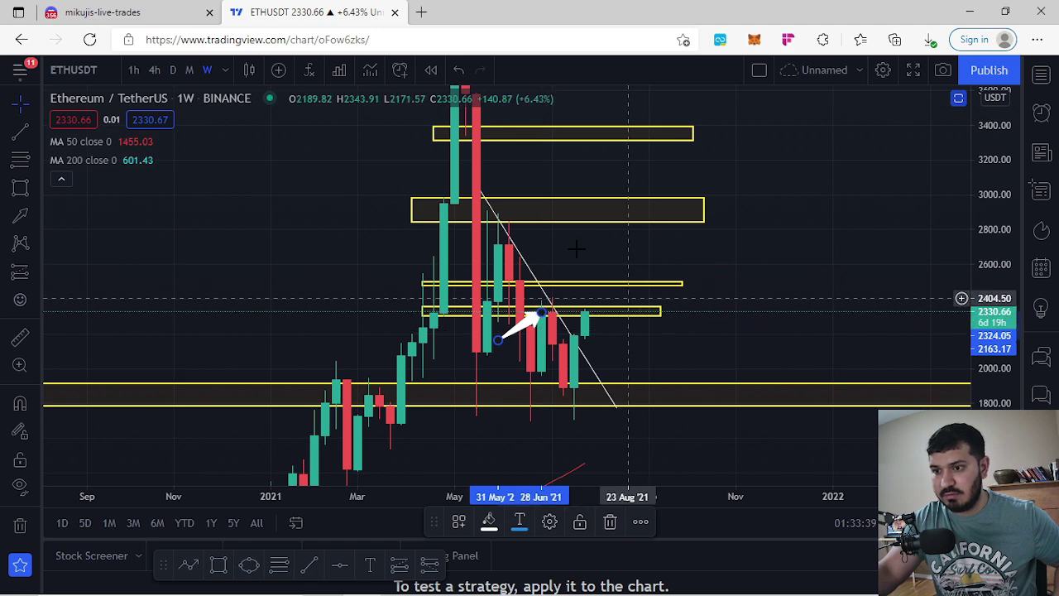
Draw arrows pointing to the 14 June candle at about 2521 and to the 7 June candle at about 2890
drag(753, 331, 761, 315)
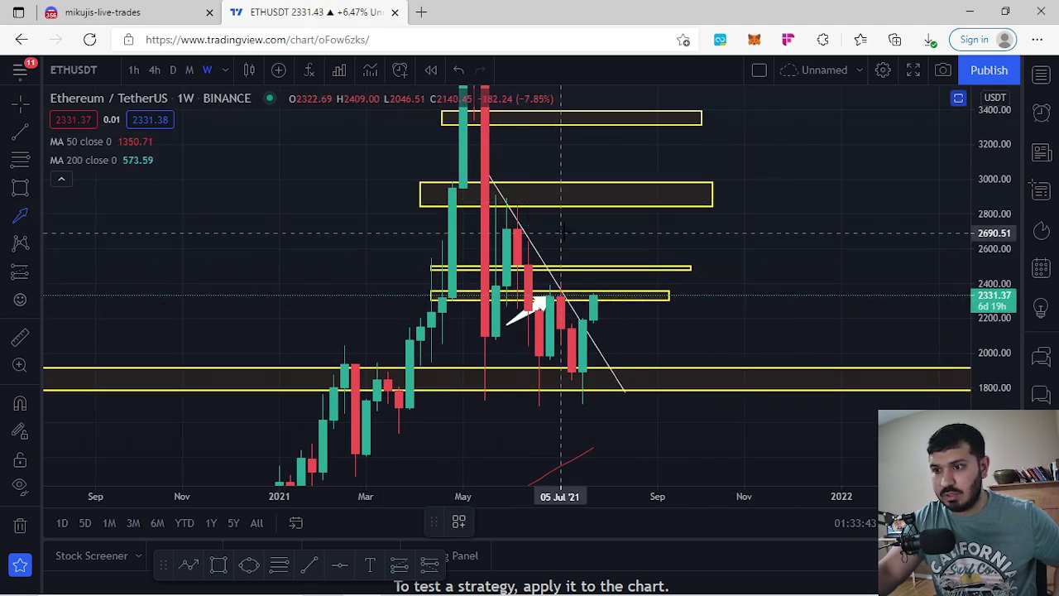
click(527, 262)
drag(996, 372, 966, 165)
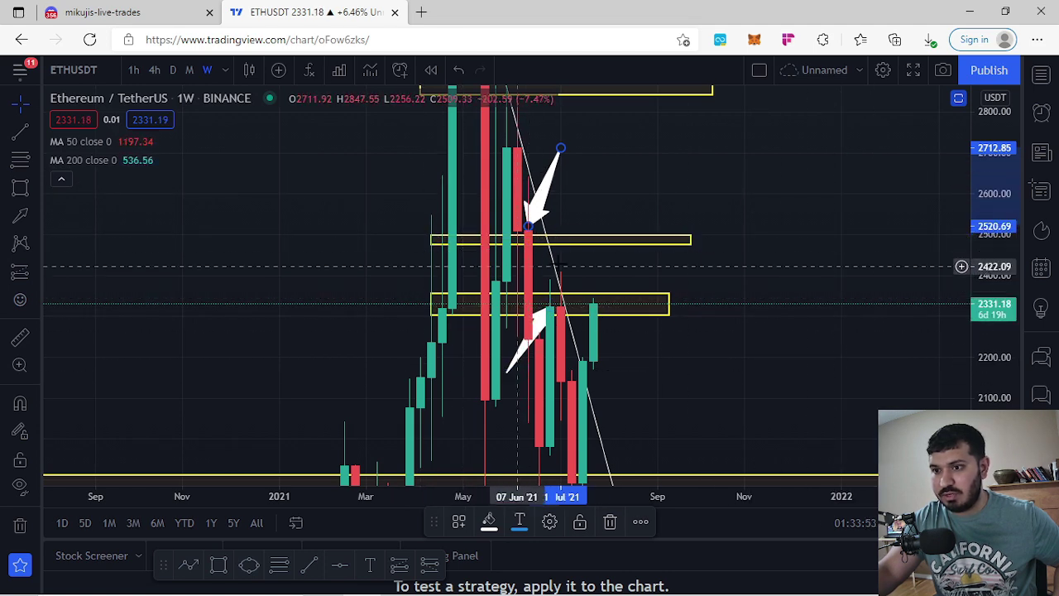
drag(1002, 264, 984, 364)
drag(844, 221, 827, 294)
drag(988, 220, 993, 304)
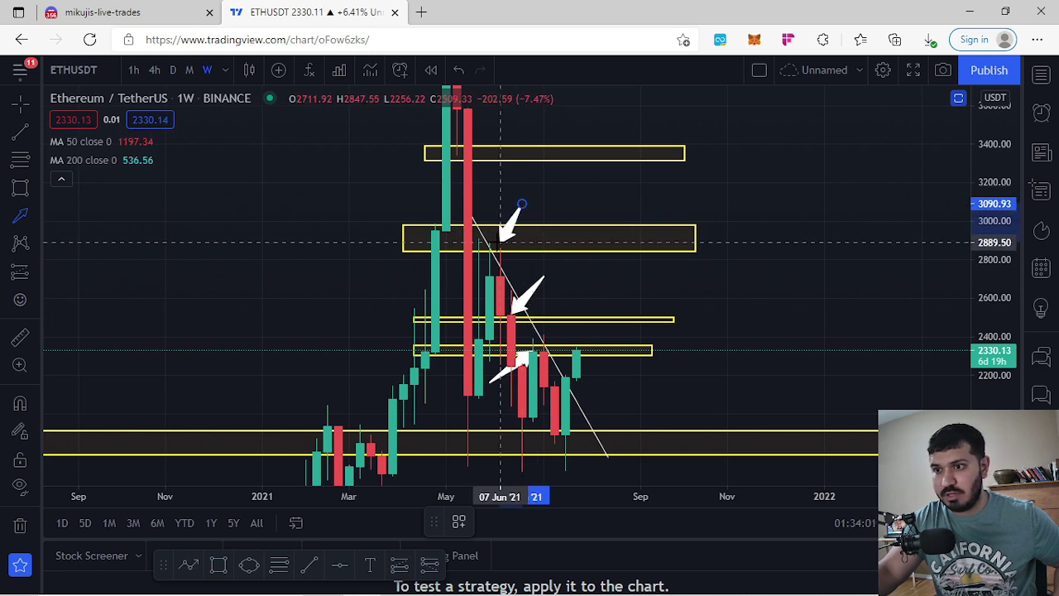
click(499, 240)
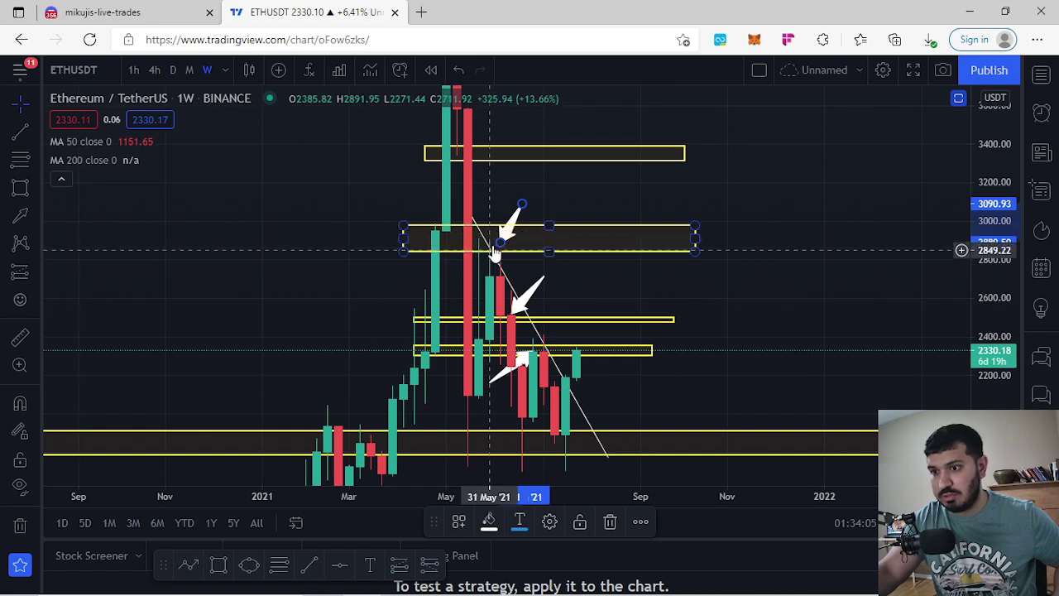
Draw an arrow from about 3246 on 15 March to the 3 May candle at about 3338, at the highest yellow zone
drag(793, 302, 794, 317)
drag(990, 213, 990, 319)
drag(846, 240, 869, 312)
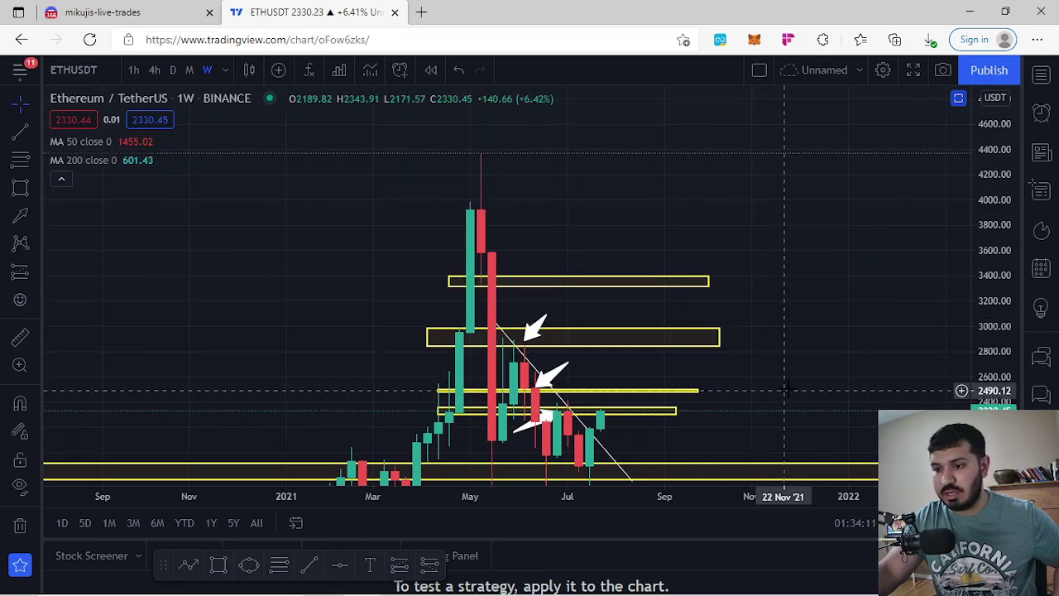
drag(730, 424, 709, 284)
drag(768, 212, 786, 331)
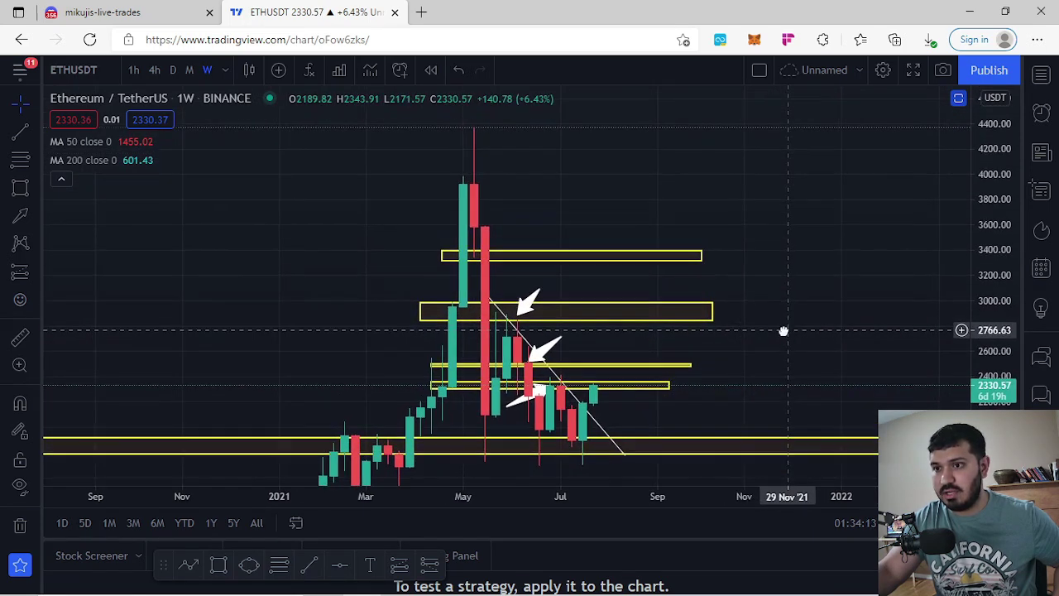
drag(387, 270, 453, 252)
click(477, 250)
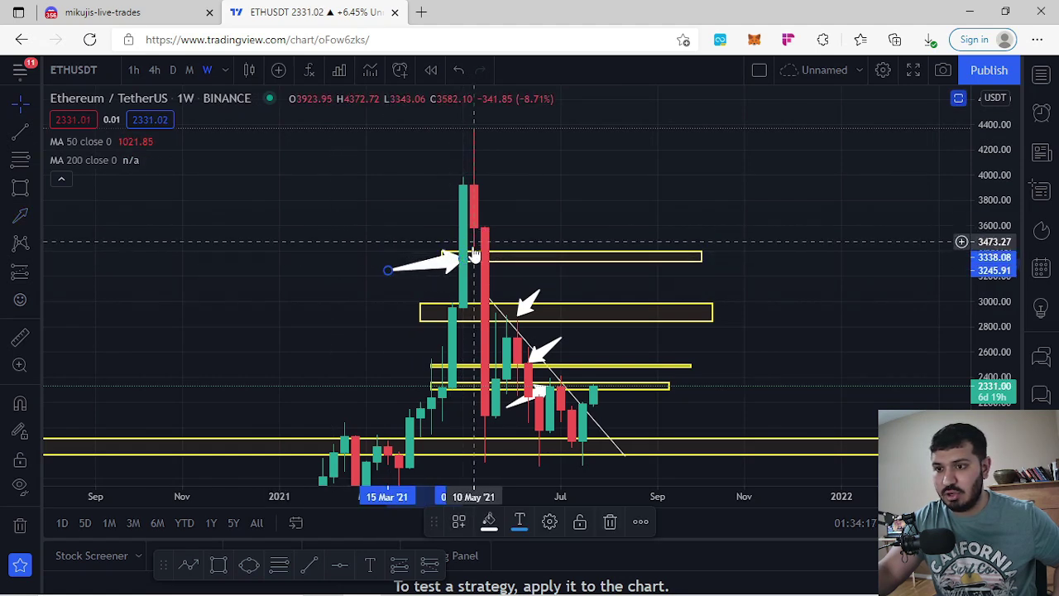
click(467, 263)
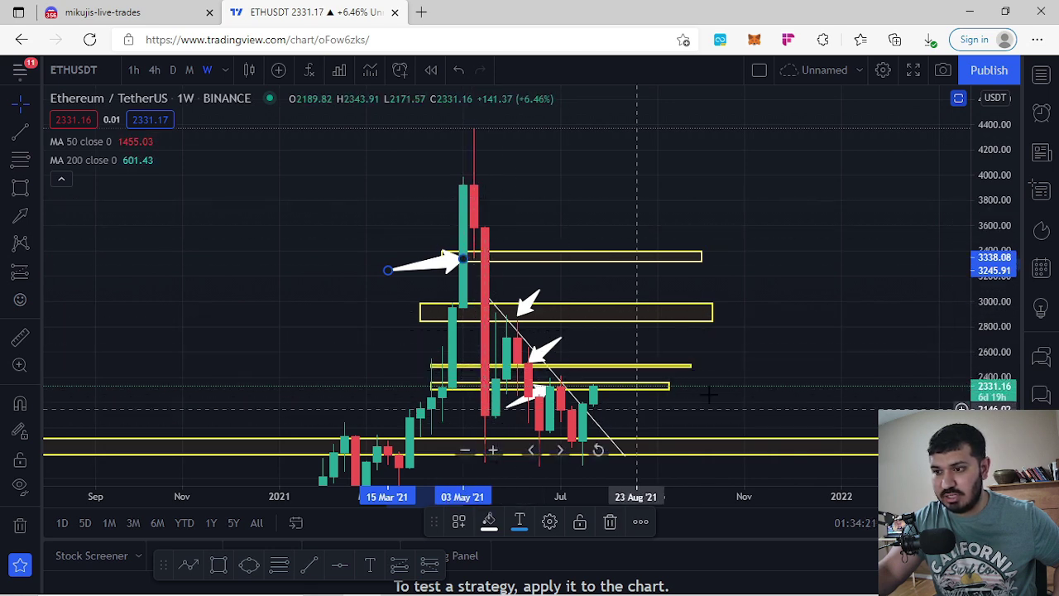
Switch back to the daily timeframe and delete the arrows pointing at the 2324 and 2521 levels
drag(803, 383, 775, 329)
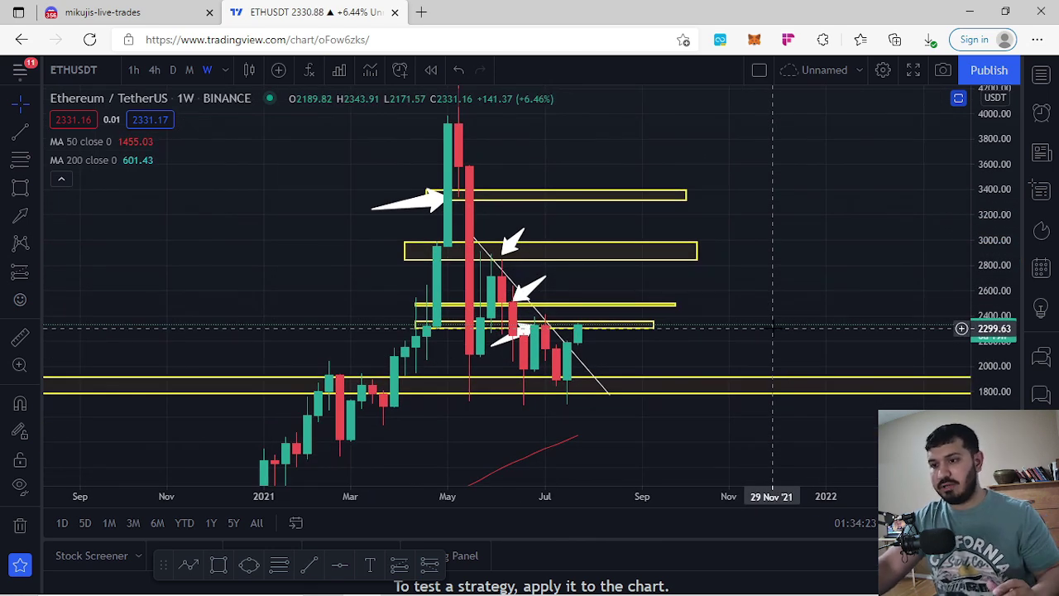
click(173, 70)
scroll(865, 360, down, 5)
drag(976, 405, 971, 254)
drag(900, 399, 822, 281)
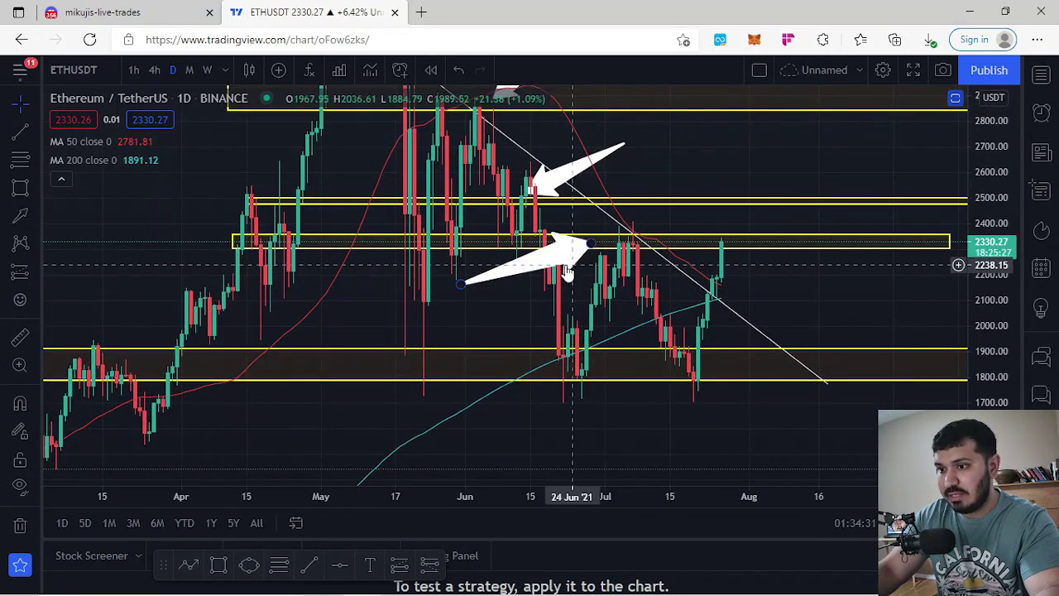
click(571, 261)
click(616, 528)
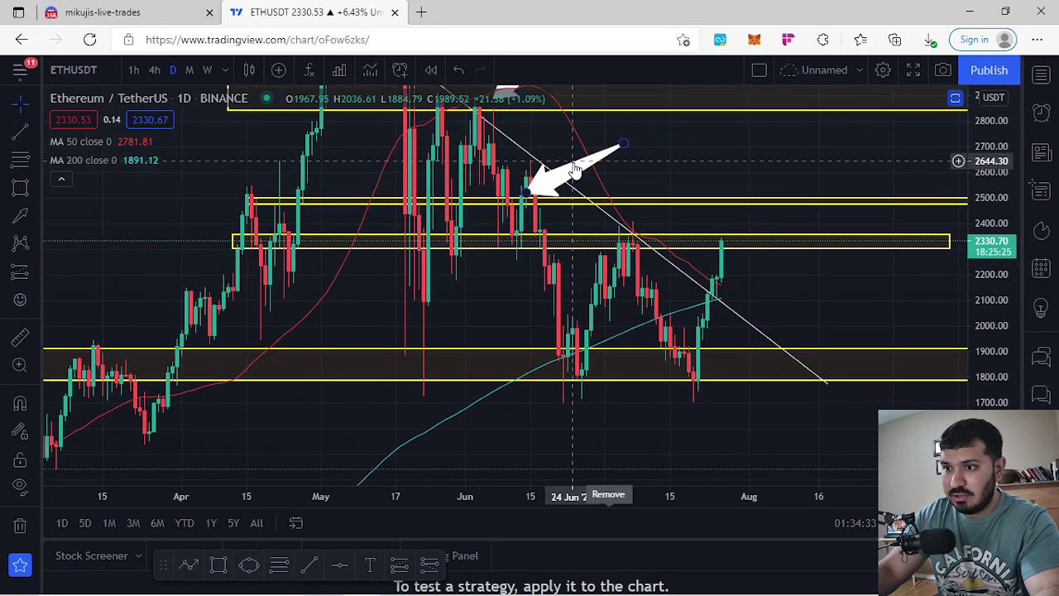
click(618, 525)
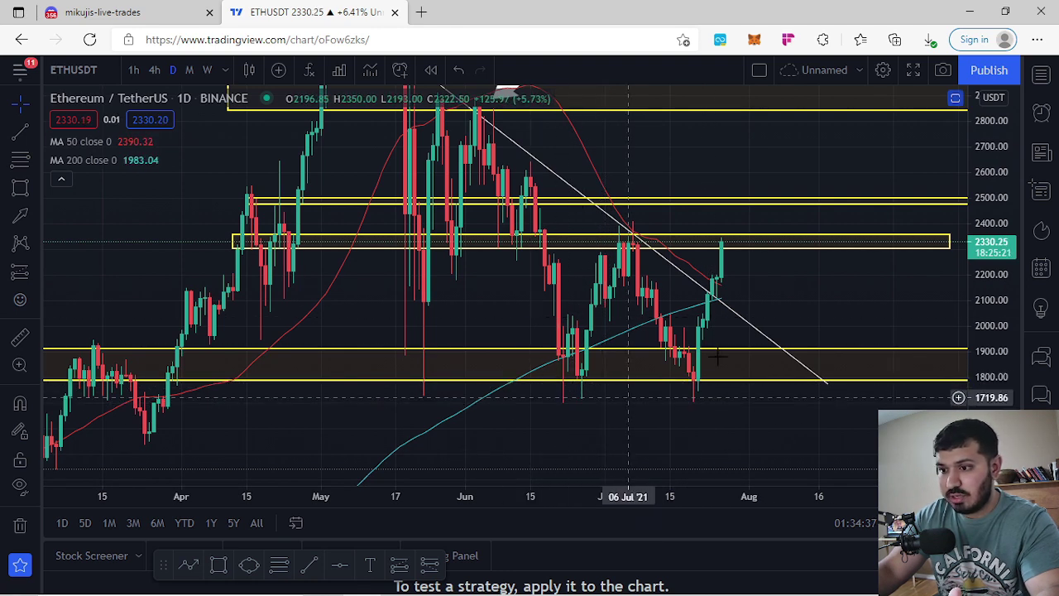
Restore the RSI pane below the price chart
double_click(683, 418)
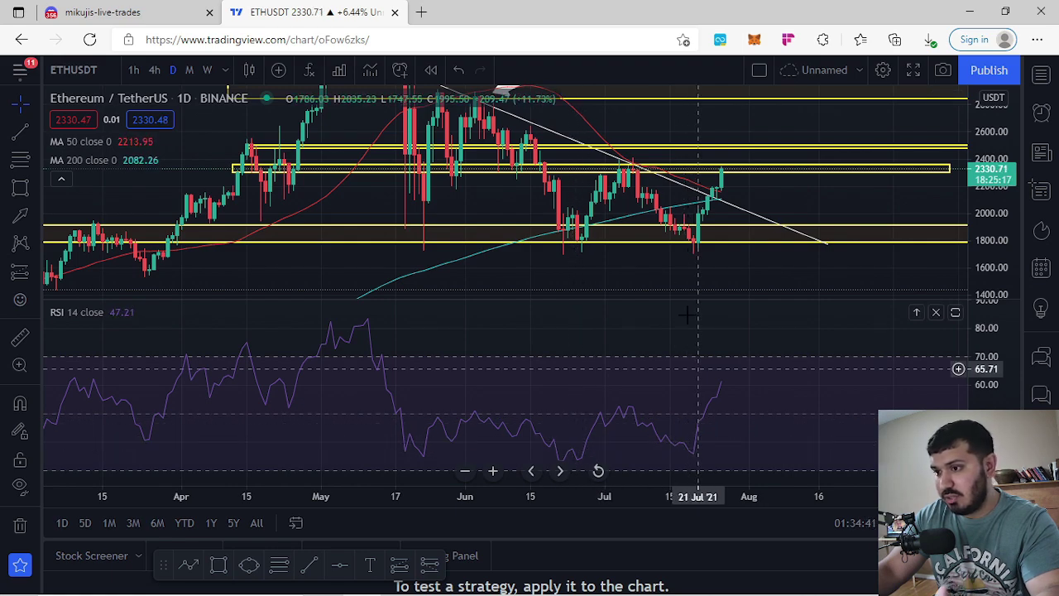
Maximise the price pane and draw a trend line from about 2415 at the early July high down to about 1760 on 7 July
double_click(669, 279)
drag(820, 290, 772, 350)
scroll(955, 291, down, 4)
drag(958, 292, 958, 314)
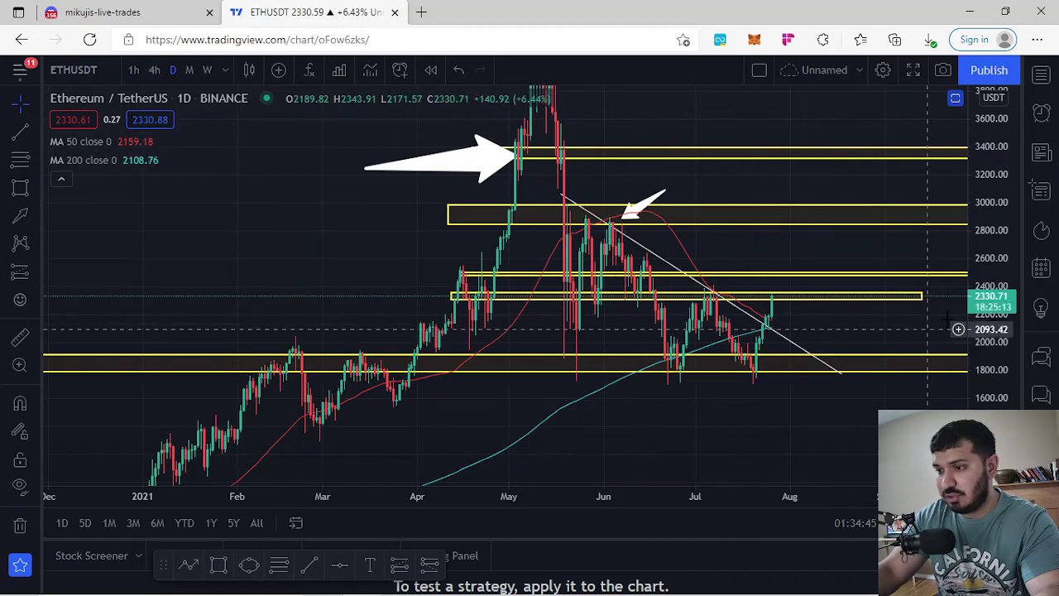
click(20, 132)
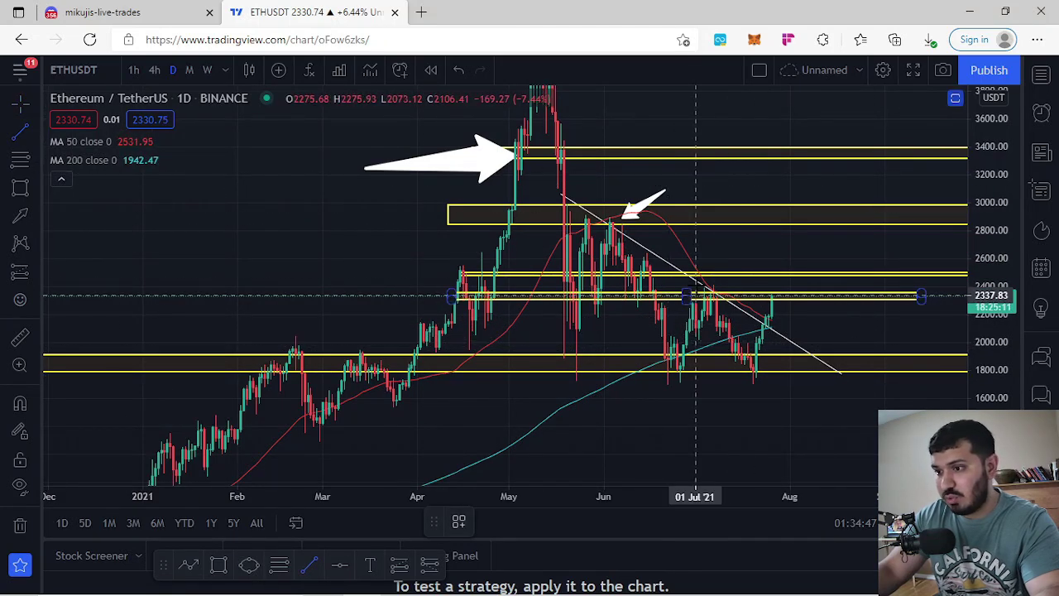
click(707, 286)
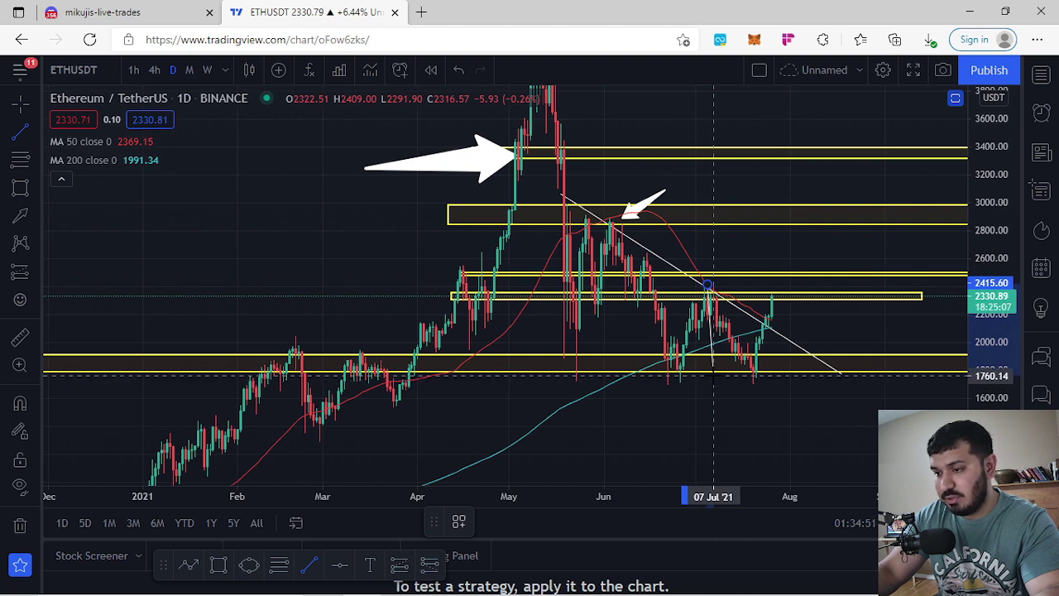
click(713, 376)
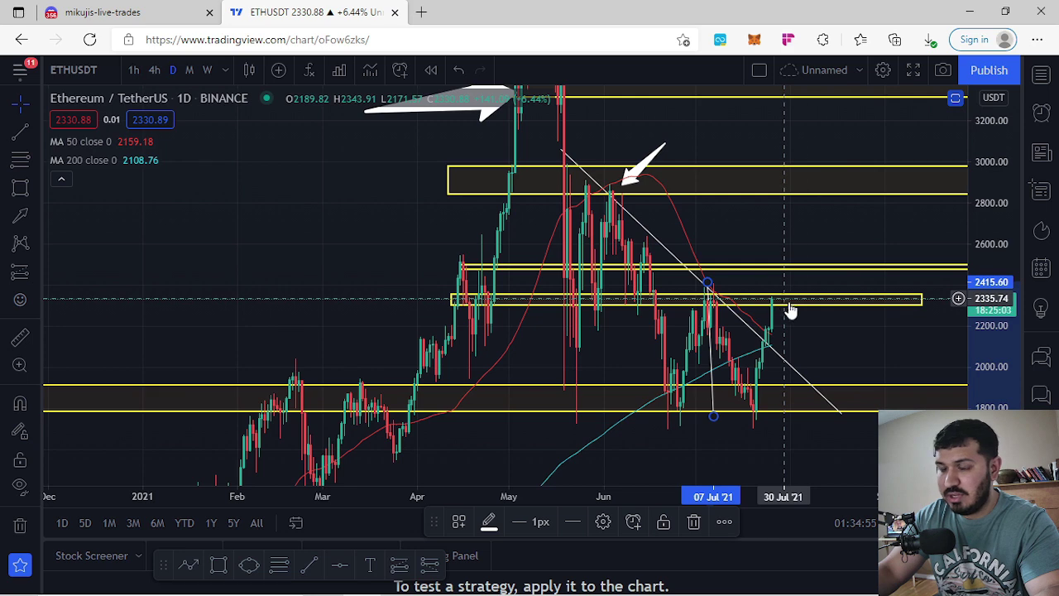
Brush a wavy projection from the latest candle up to the zone near 2500, and curves under the June and July lows
click(38, 189)
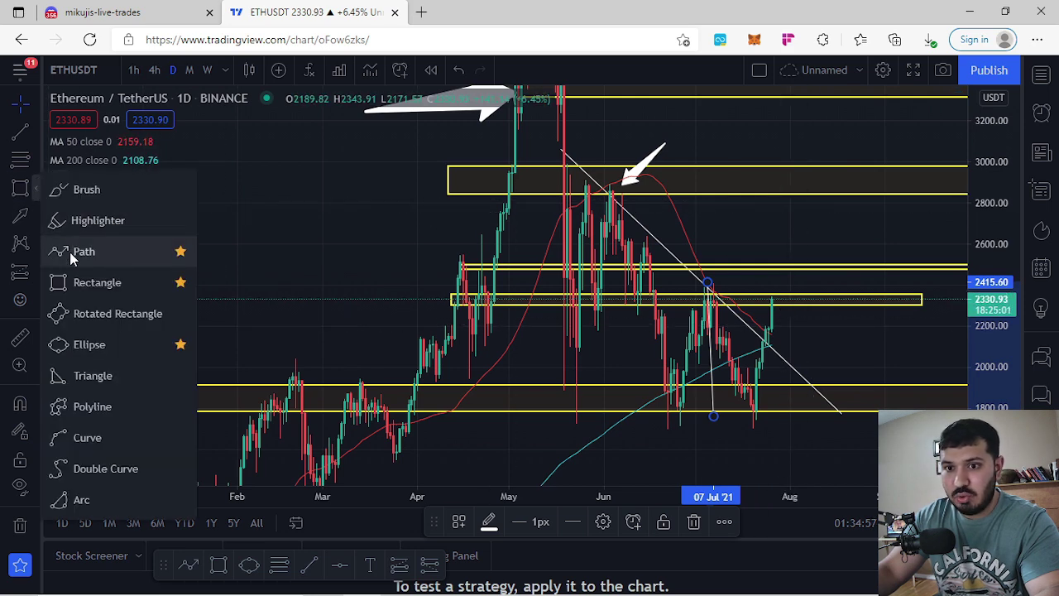
click(83, 189)
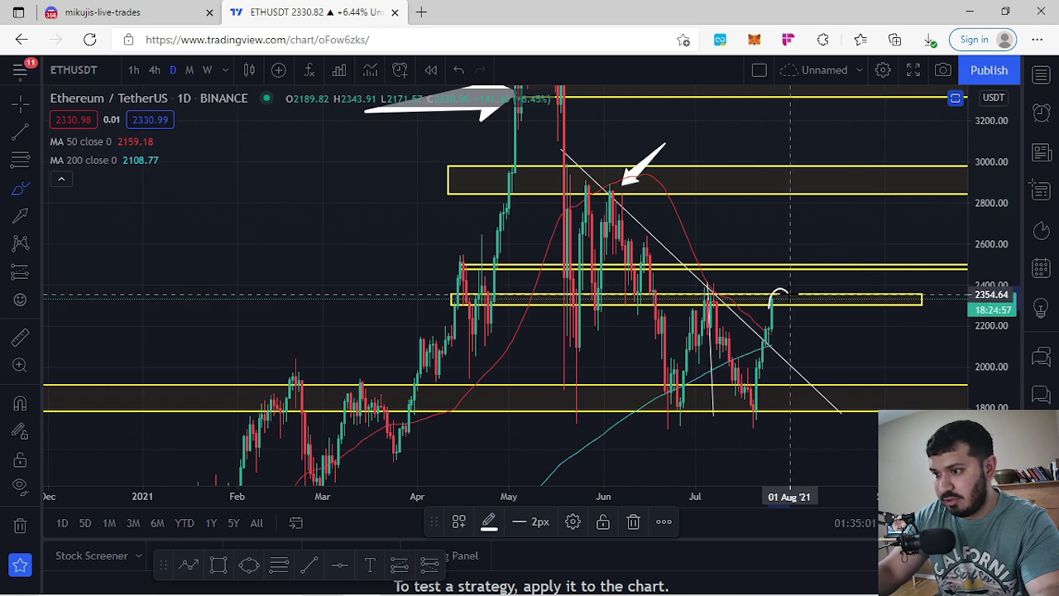
drag(800, 269, 799, 269)
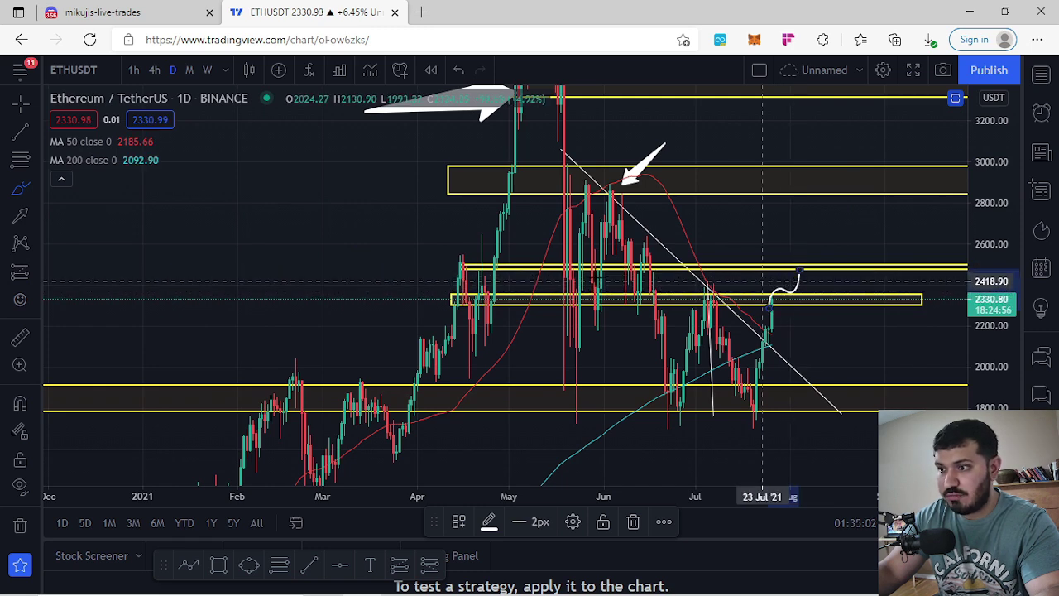
click(664, 403)
drag(642, 422, 768, 422)
Move the near-vertical white line to 30 July so it spans from about 2346 up to about 2978
click(20, 106)
click(710, 346)
drag(710, 346, 824, 233)
drag(998, 251, 998, 275)
drag(782, 175, 787, 179)
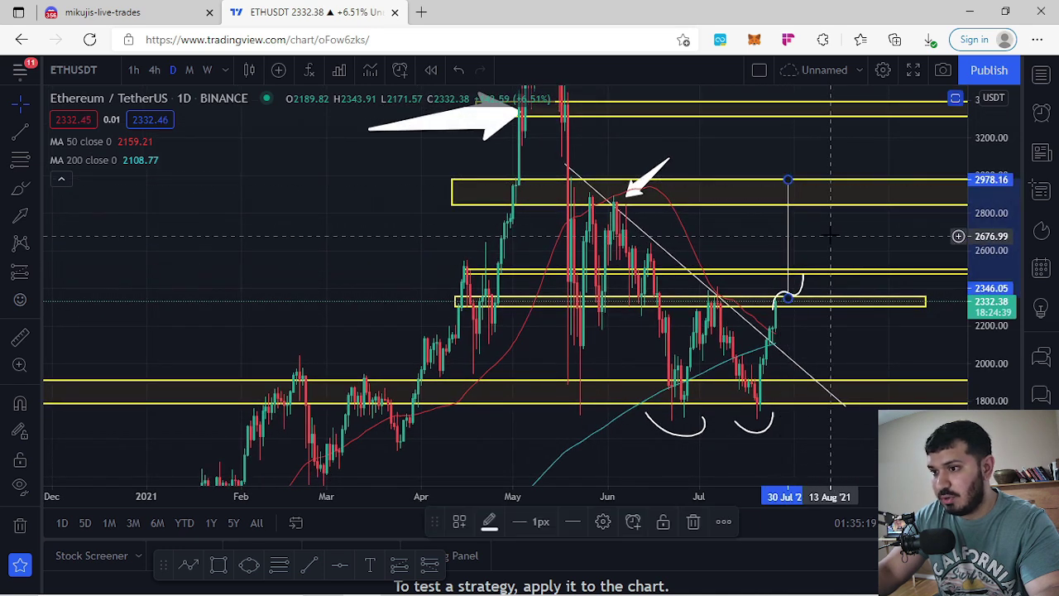
Measure the price move from about 2355 on 3 August up to about 2974 at the upper edge of the wide yellow zone
drag(815, 242, 748, 261)
click(631, 221)
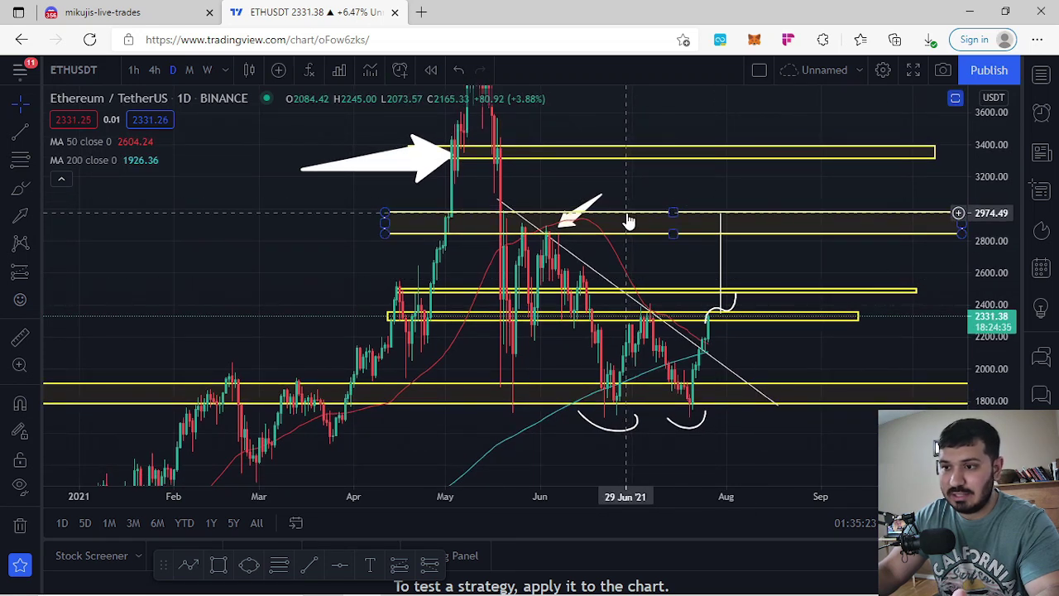
click(638, 378)
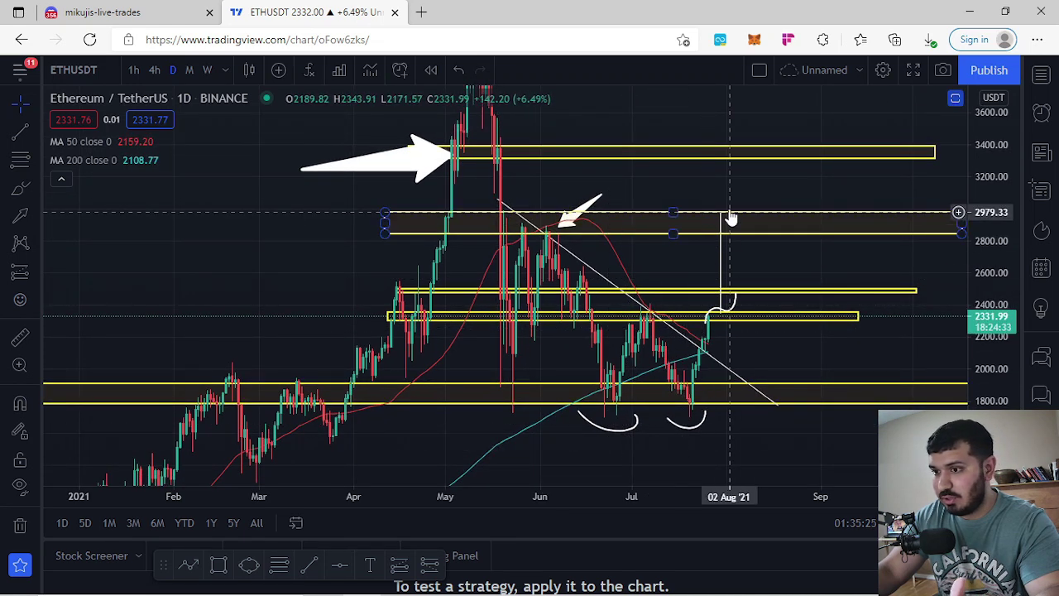
click(19, 337)
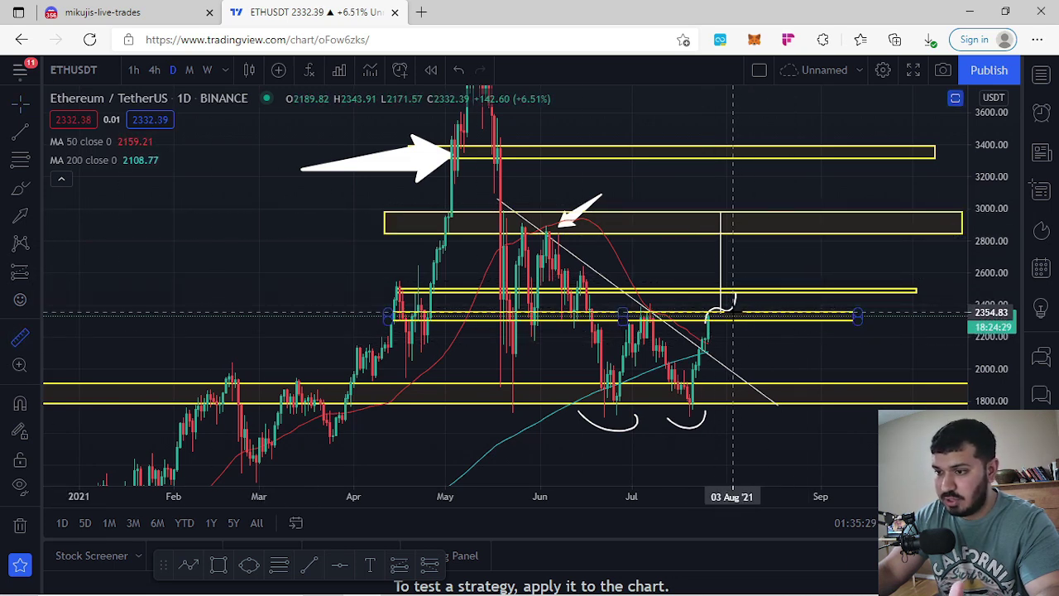
click(732, 313)
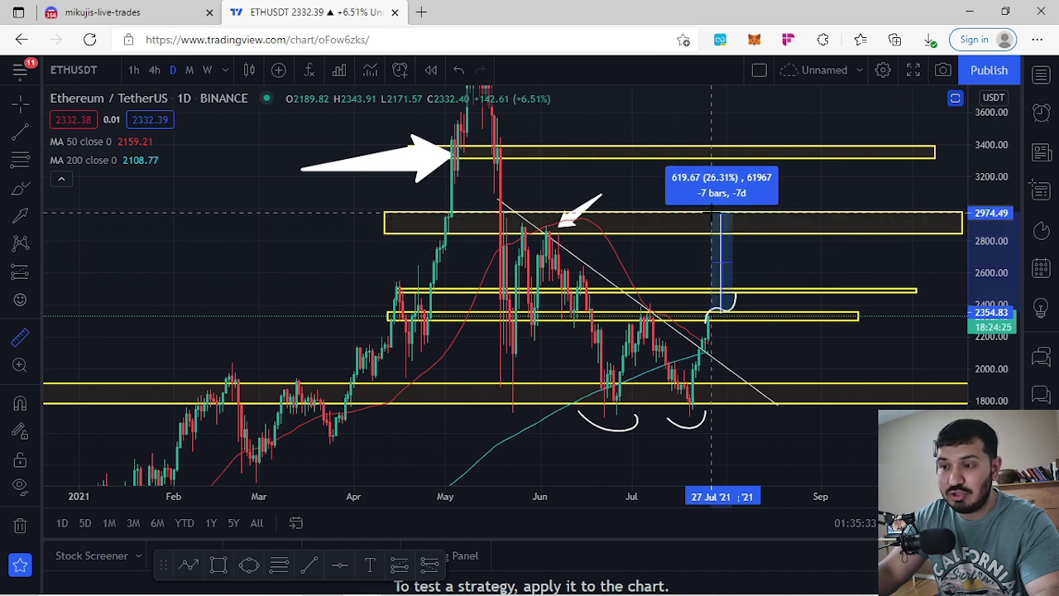
click(712, 213)
click(807, 268)
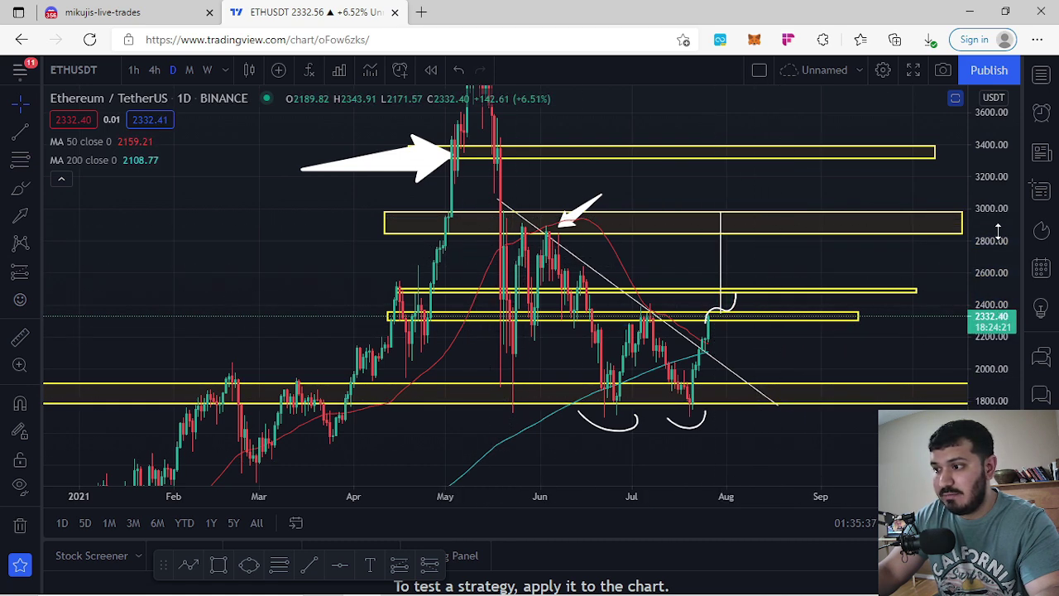
Draw a large rectangle from about 2983 on 9 May down to the June and July lows, extending to early October, and delete it
drag(1000, 234, 1000, 273)
click(36, 193)
click(83, 282)
click(470, 236)
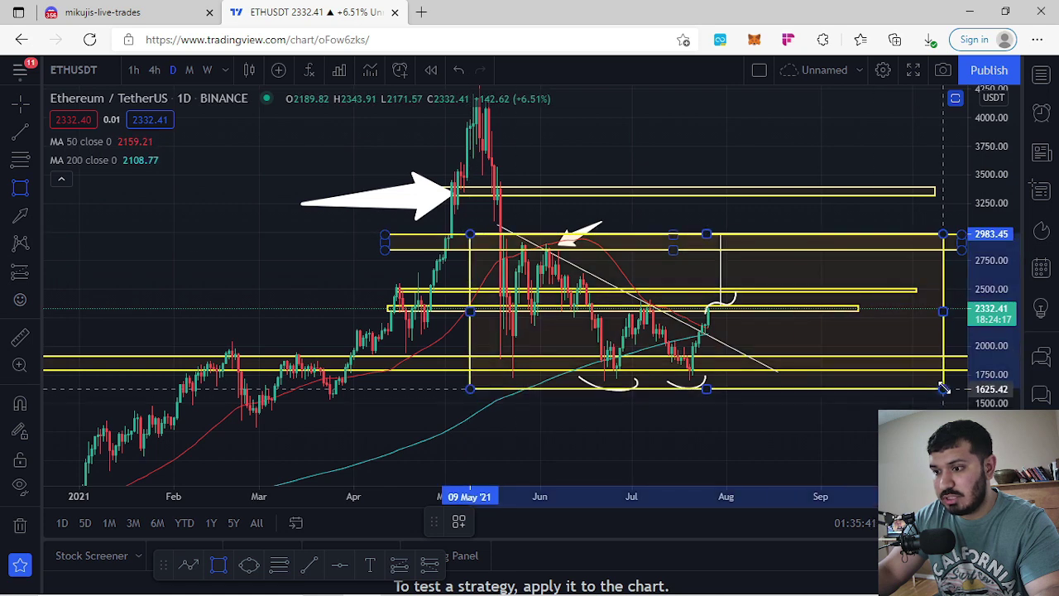
click(935, 377)
drag(806, 417, 570, 368)
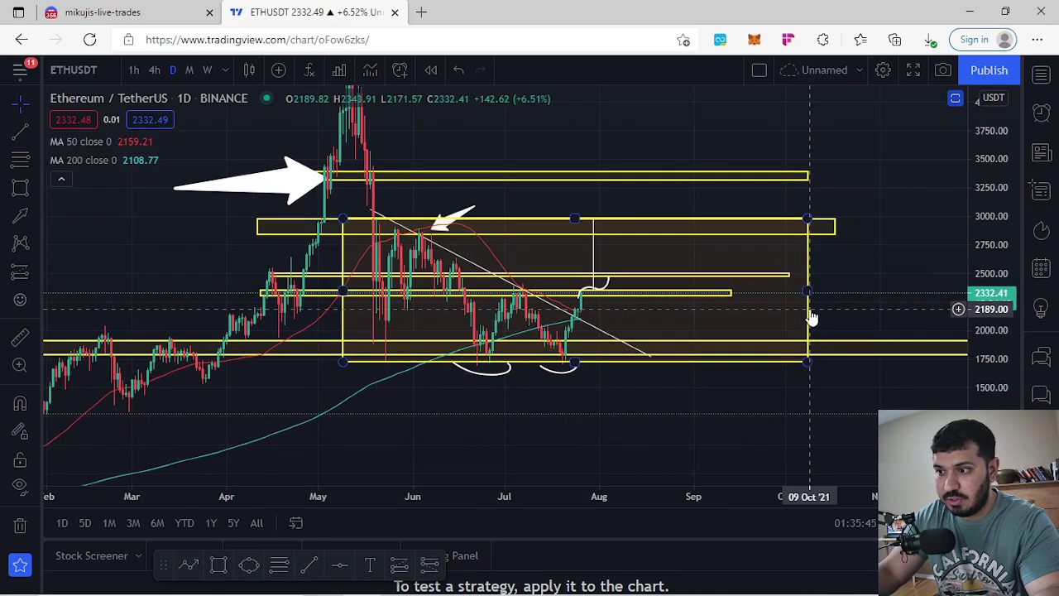
click(665, 522)
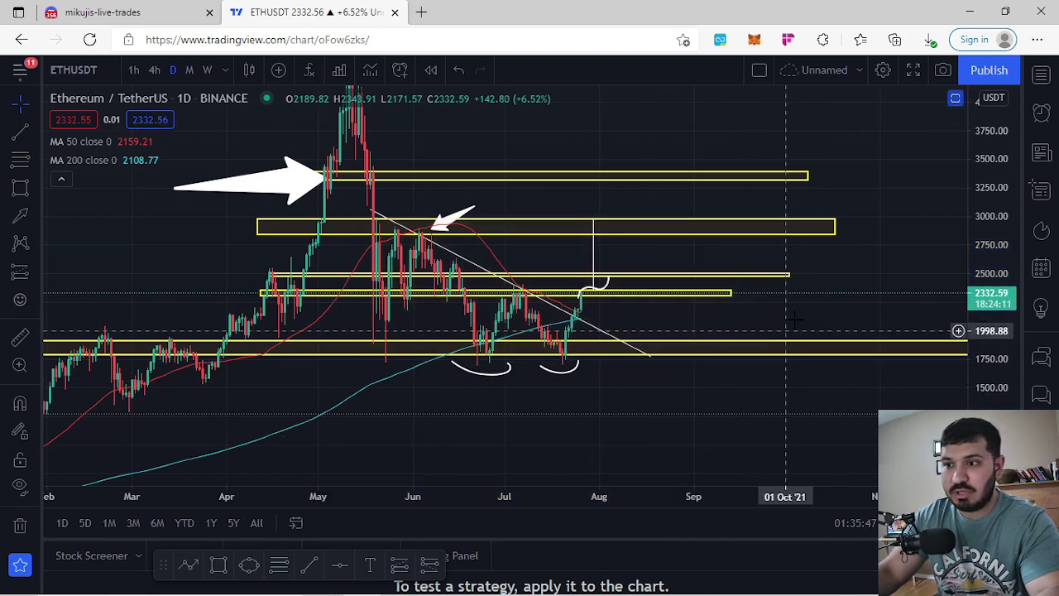
Examine the price action around the yellow zones, the descending trend line and the projected target on the daily chart
drag(785, 319, 828, 322)
drag(996, 395, 996, 339)
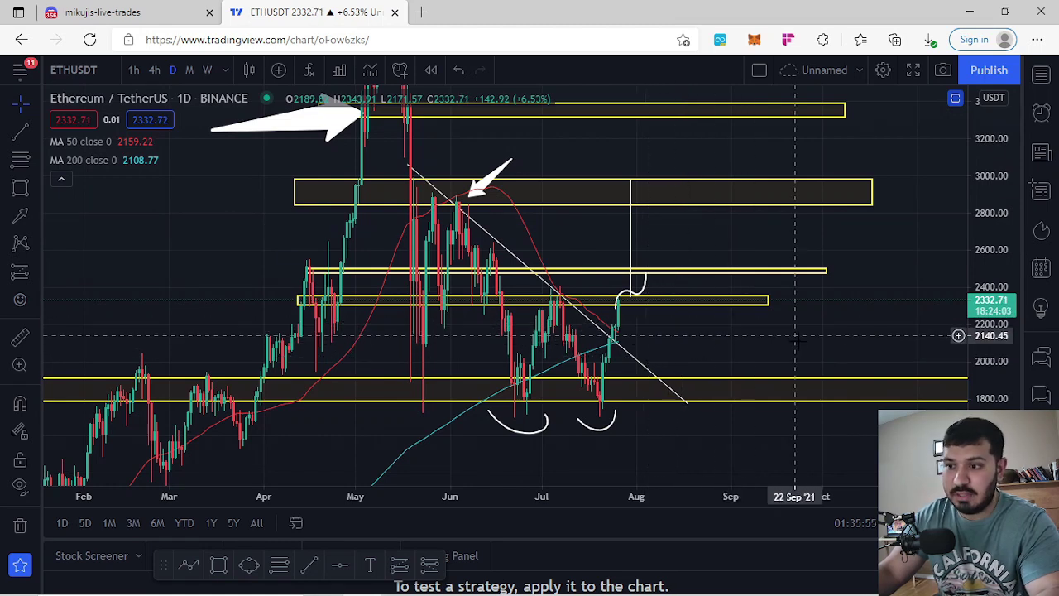
scroll(796, 338, down, 2)
drag(993, 261, 994, 283)
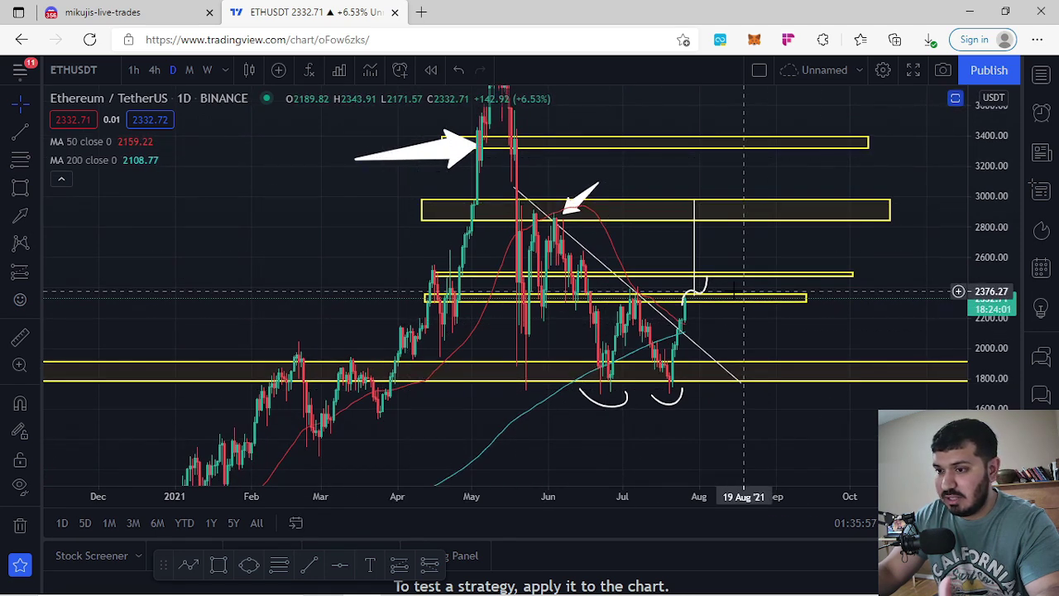
scroll(808, 366, up, 2)
drag(832, 322, 846, 301)
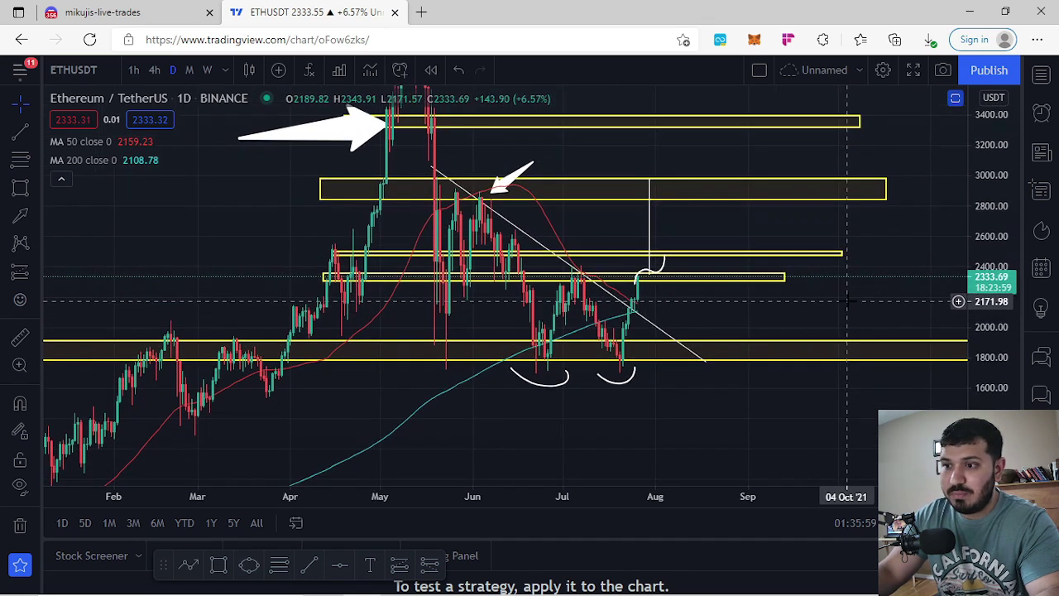
scroll(955, 308, down, 2)
drag(1005, 211, 1008, 273)
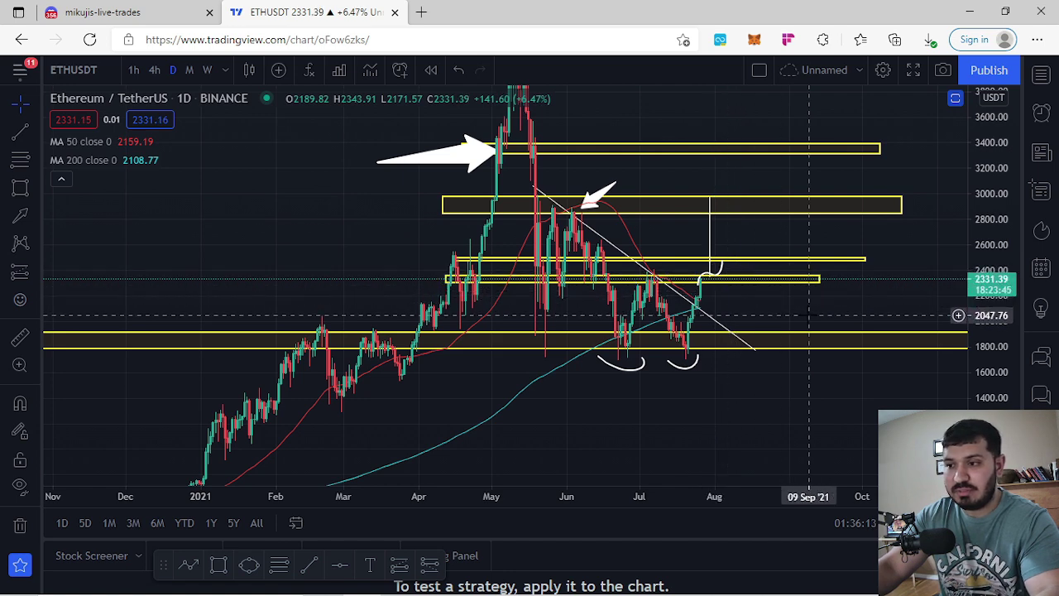
scroll(869, 317, up, 1)
drag(999, 387, 993, 347)
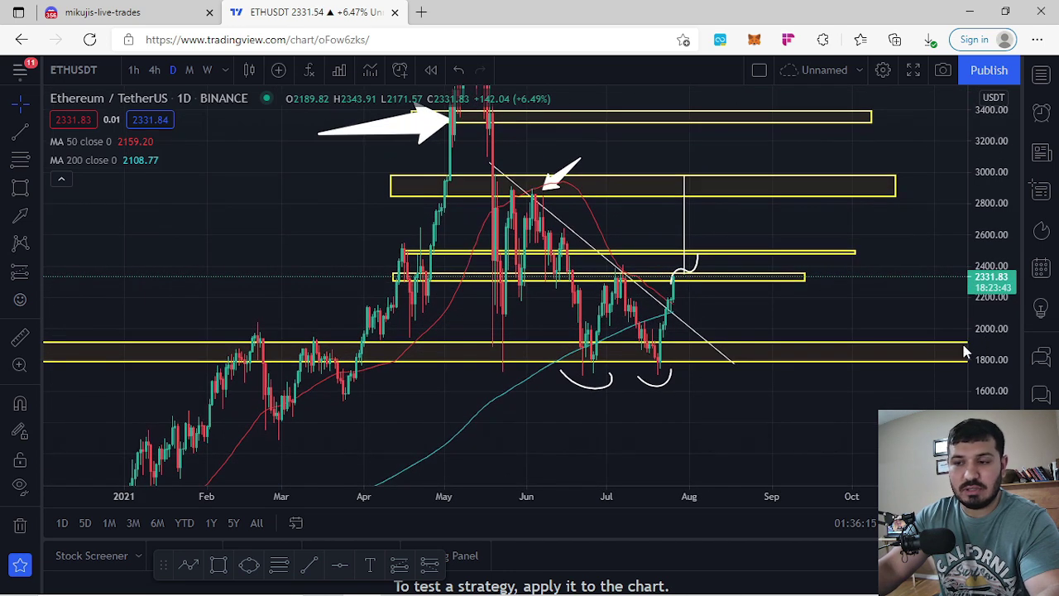
drag(841, 289, 873, 300)
drag(974, 249, 970, 300)
scroll(958, 287, up, 1)
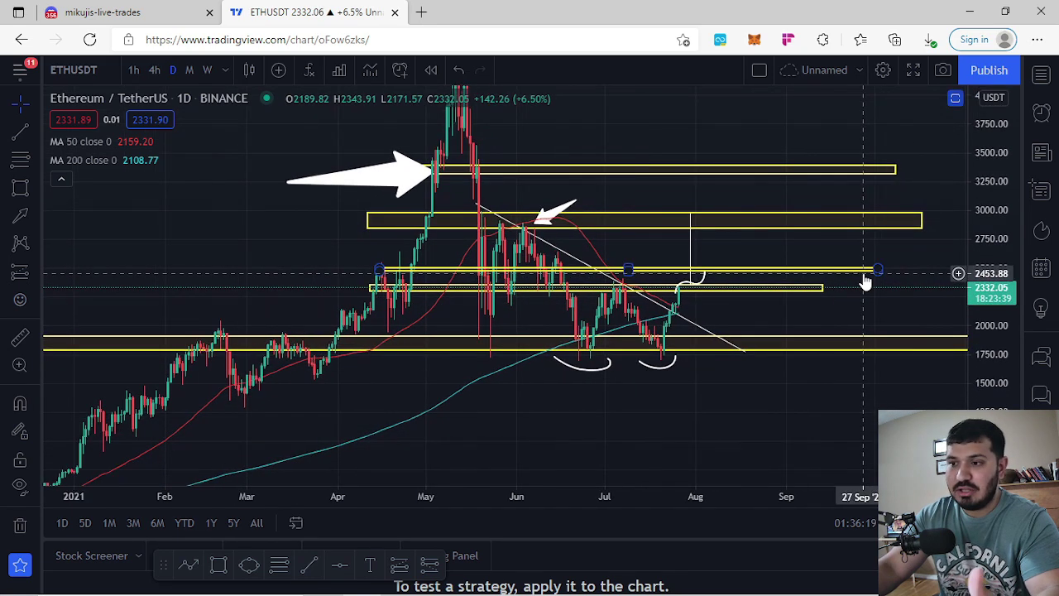